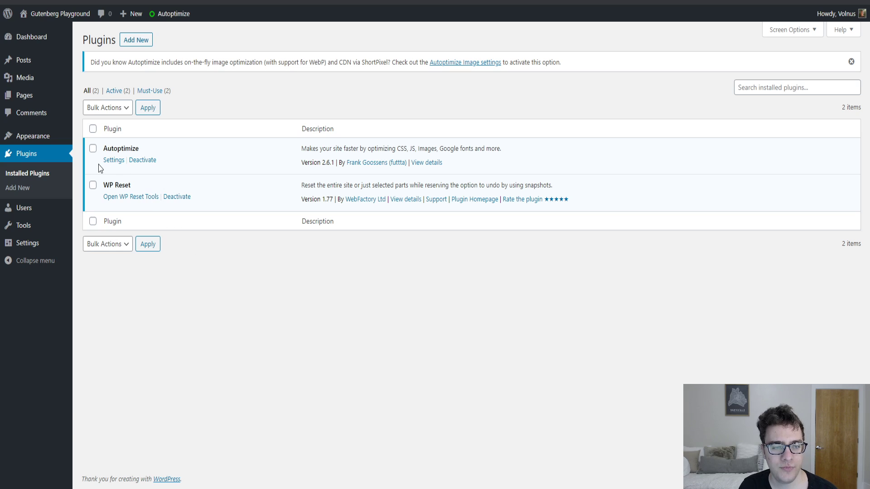
# Open Settings > Autoptimize, which shows an empty cache of 0 files.
pyautogui.moveTo(70, 258)
pyautogui.click(93, 346)
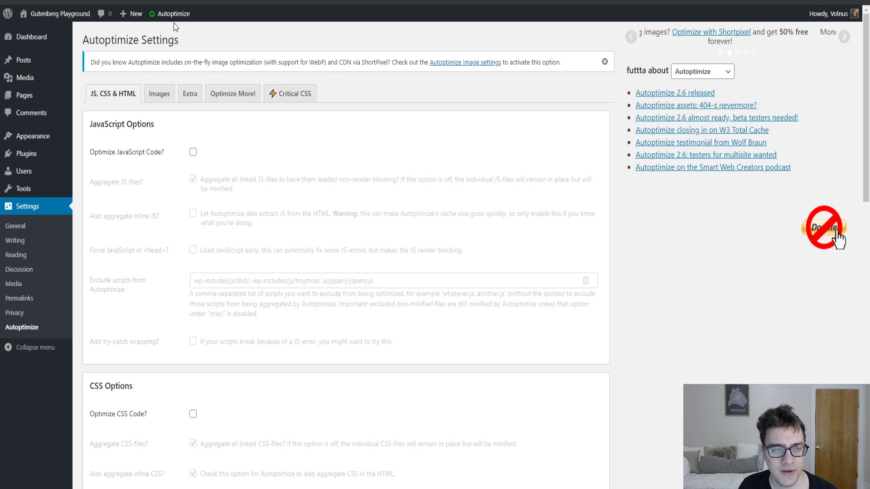
pyautogui.moveTo(178, 20)
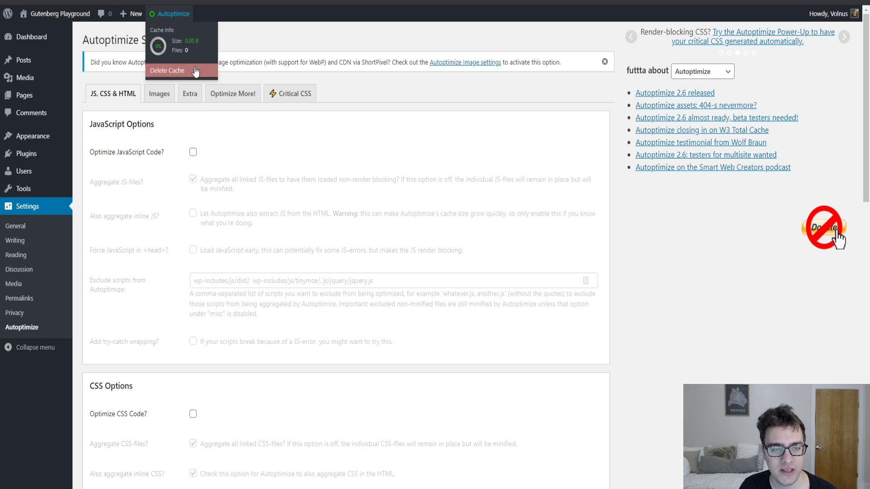
# Tick Optimize JavaScript Code and keep Aggregate JS-files ticked.
pyautogui.click(193, 153)
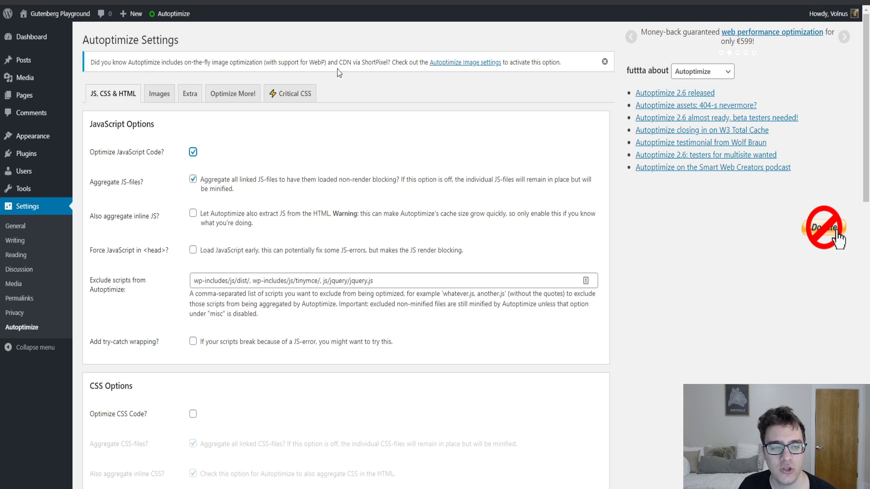
pyautogui.click(239, 195)
pyautogui.click(239, 195)
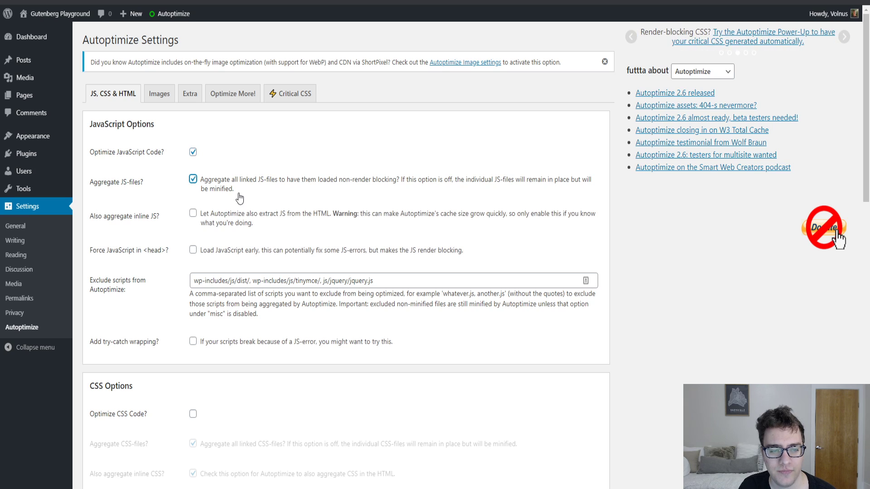
pyautogui.click(162, 210)
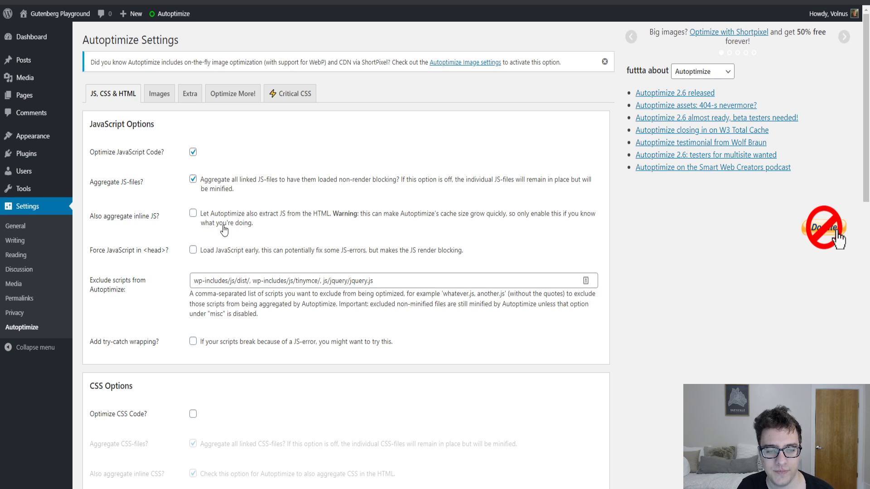
pyautogui.scroll(-1, 284, 162)
pyautogui.scroll(-1, 284, 162)
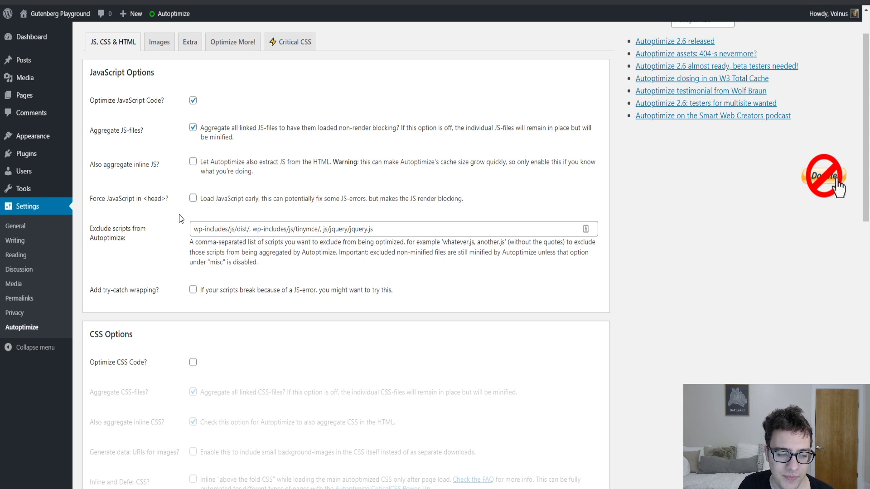
pyautogui.scroll(-1, 180, 218)
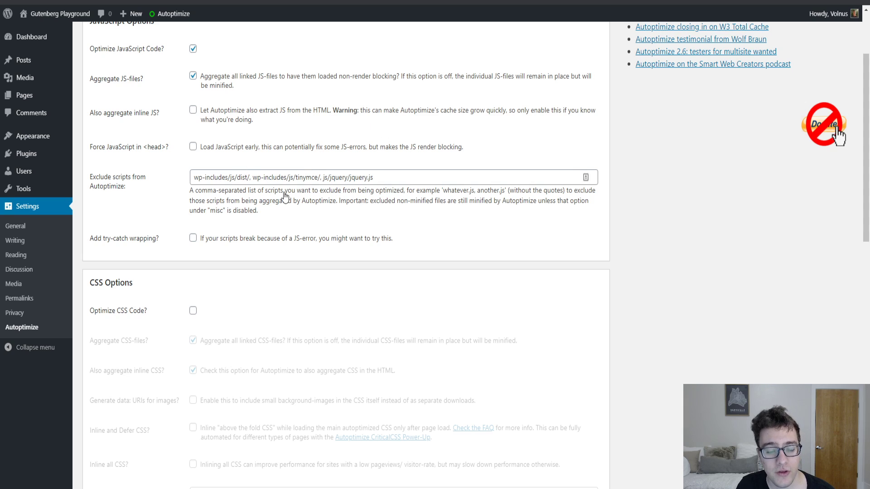
pyautogui.click(401, 181)
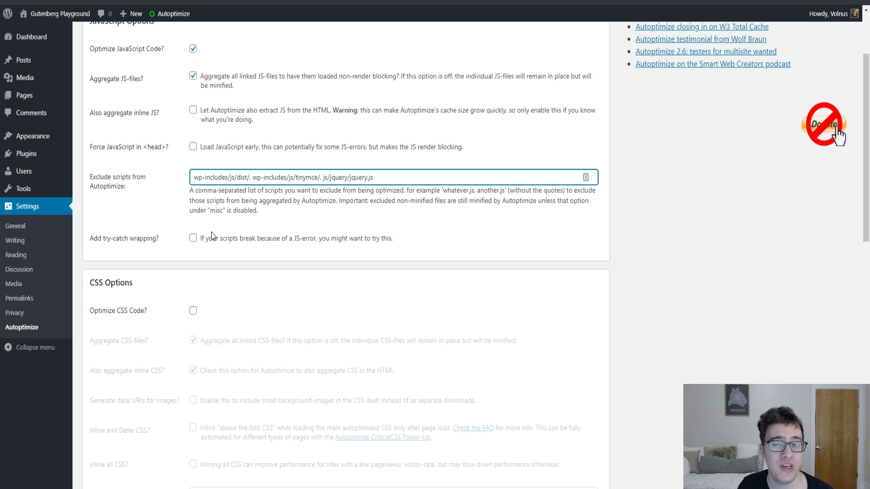
# Tick Optimize CSS Code, leaving aggregation of CSS files and inline CSS enabled.
pyautogui.scroll(-2, 211, 235)
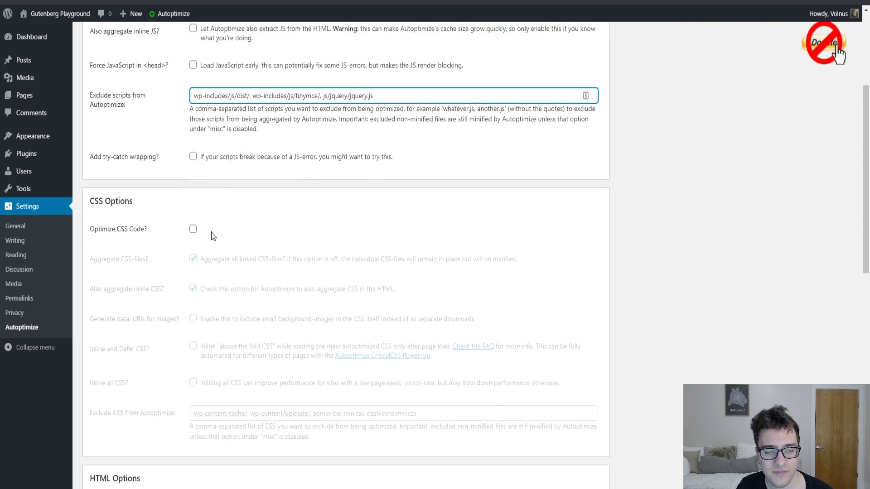
pyautogui.scroll(1, 216, 176)
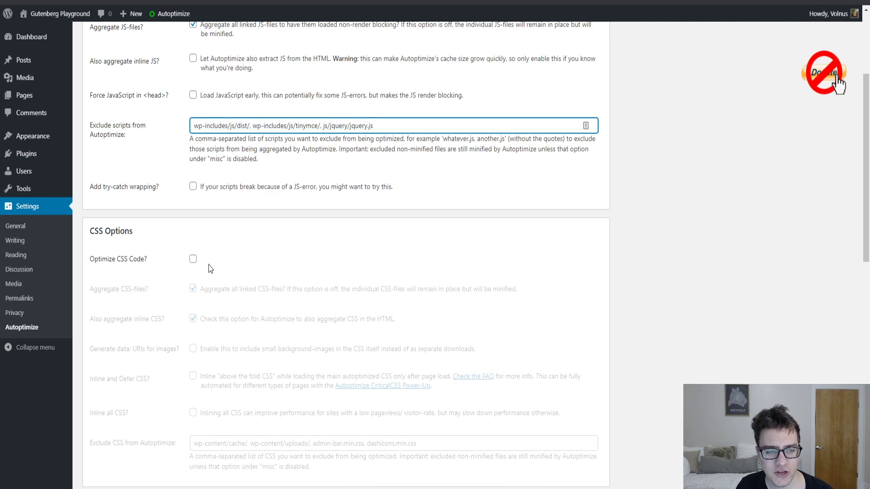
pyautogui.click(194, 261)
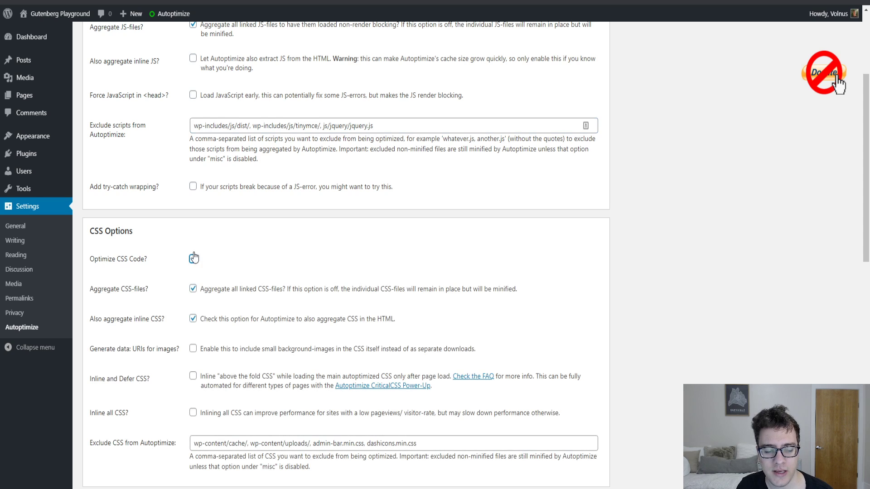
pyautogui.scroll(-1, 182, 253)
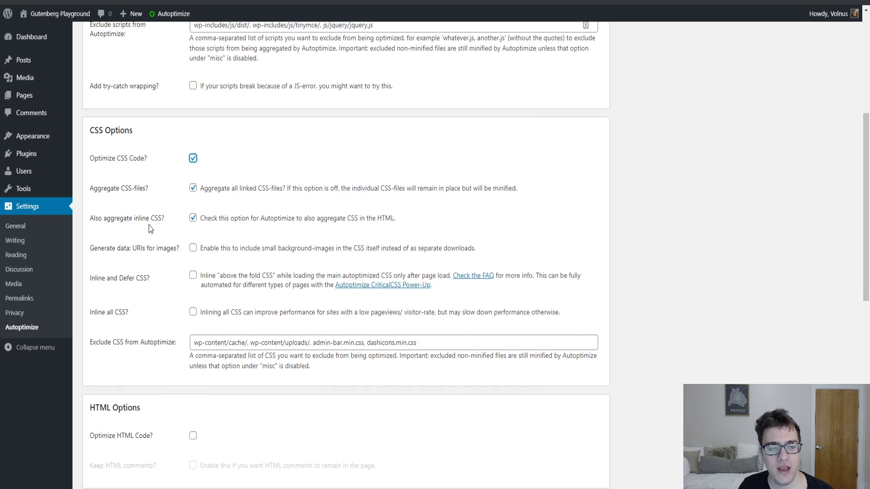
pyautogui.scroll(-2, 307, 186)
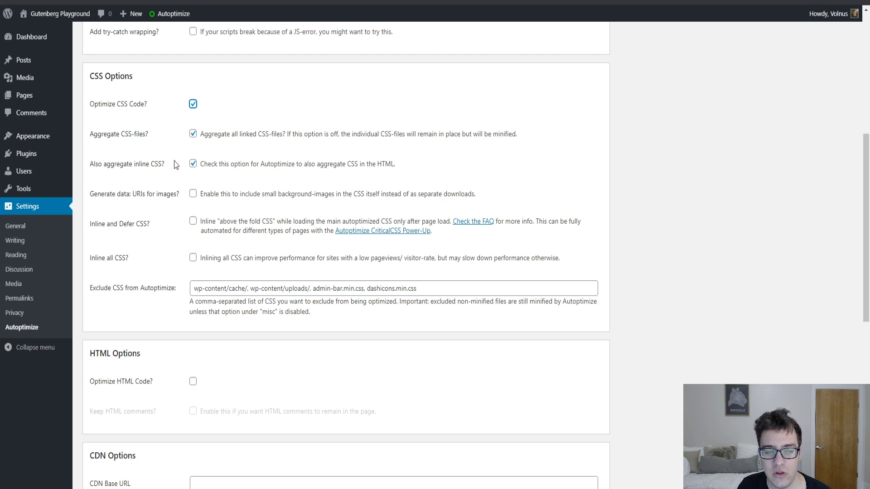
pyautogui.scroll(7, 176, 165)
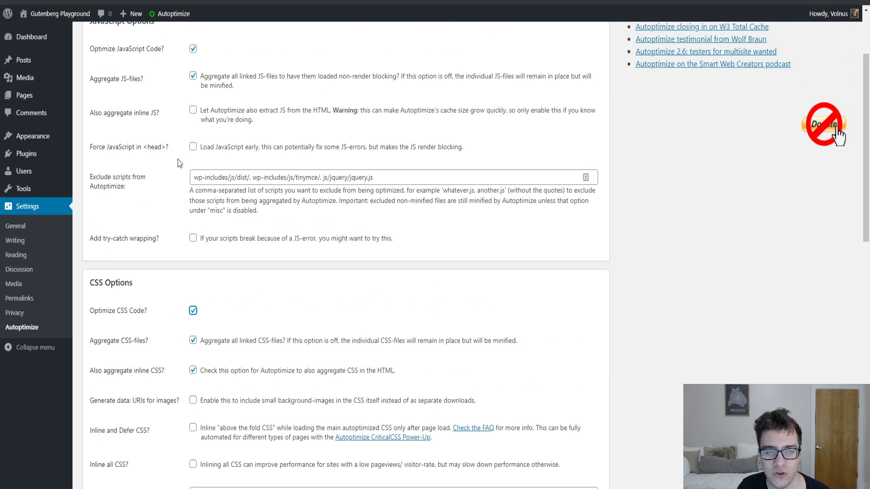
pyautogui.scroll(-6, 132, 155)
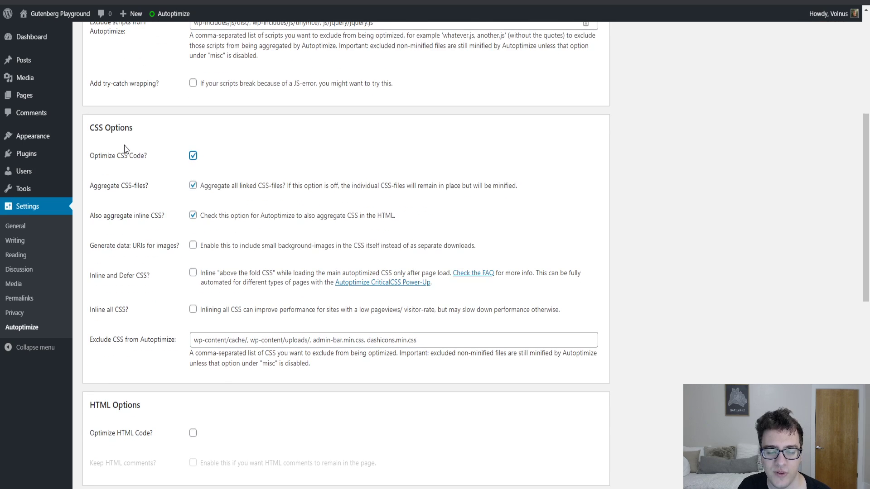
# View the front page's source to see the theme's unoptimized inline CSS.
pyautogui.click(61, 14)
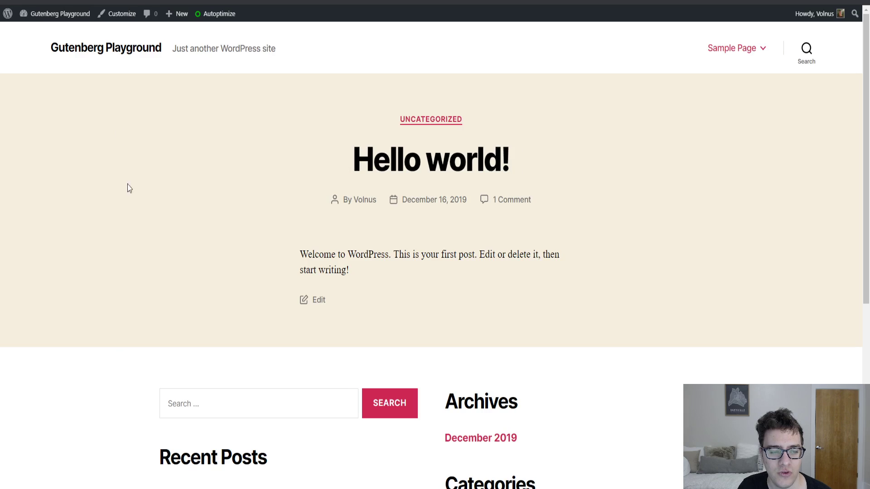
pyautogui.hotkey('ctrl', 'u')
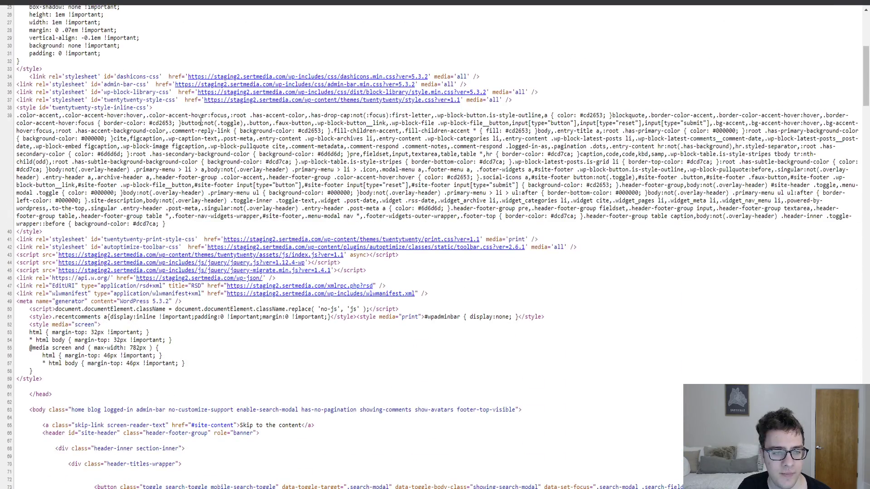
pyautogui.moveTo(200, 121); pyautogui.dragTo(169, 168)
pyautogui.click(103, 111)
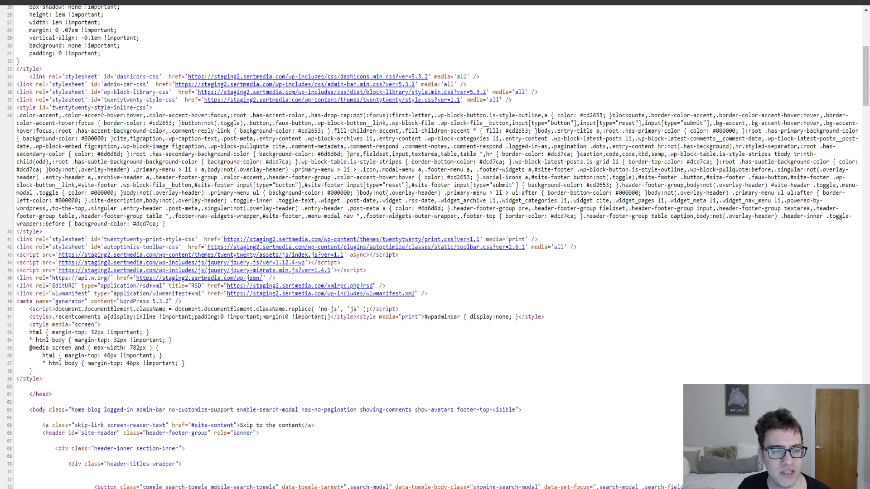
pyautogui.tripleClick(103, 111)
pyautogui.hotkey('ctrl', 'w')
# Save the Autoptimize settings and empty the cache.
pyautogui.scroll(-5, 254, 125)
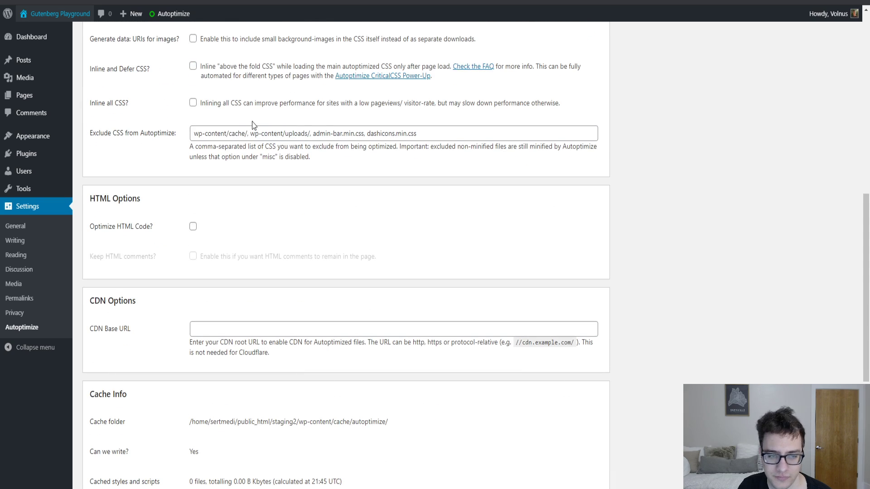
pyautogui.scroll(-5, 253, 125)
pyautogui.click(186, 443)
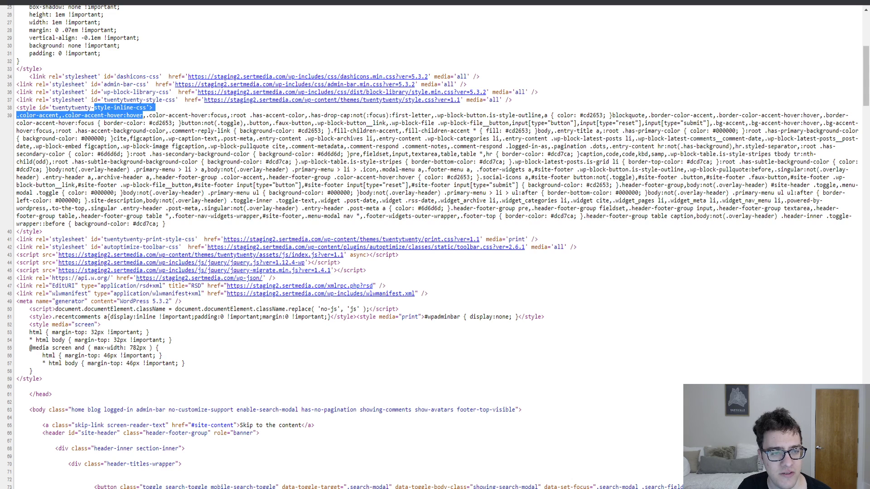
# Reload the page source and inspect the combined autoptimize CSS and print stylesheet files.
pyautogui.hotkey('ctrl', 'r')
pyautogui.scroll(5, 136, 204)
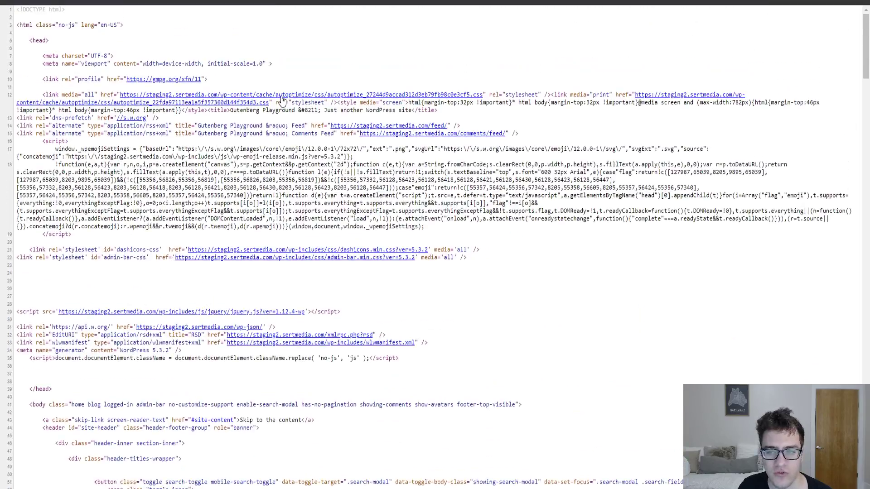
pyautogui.click(385, 95)
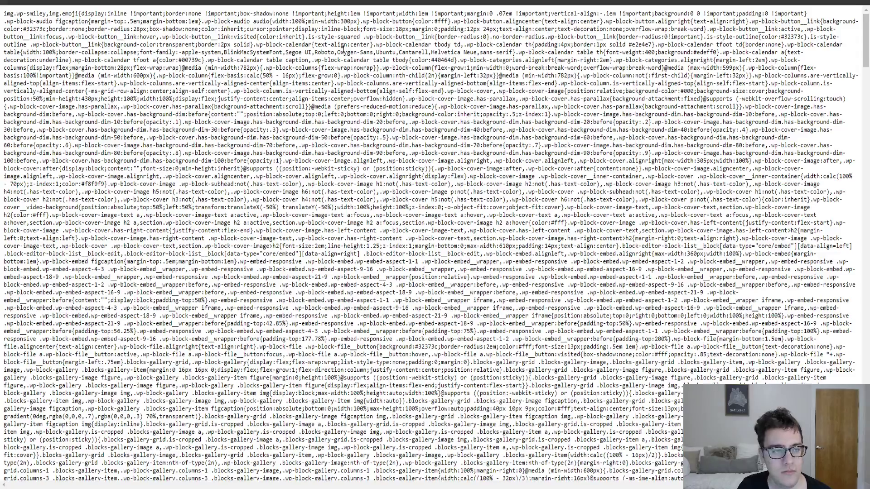
pyautogui.scroll(-10, 343, 47)
pyautogui.scroll(10, 343, 48)
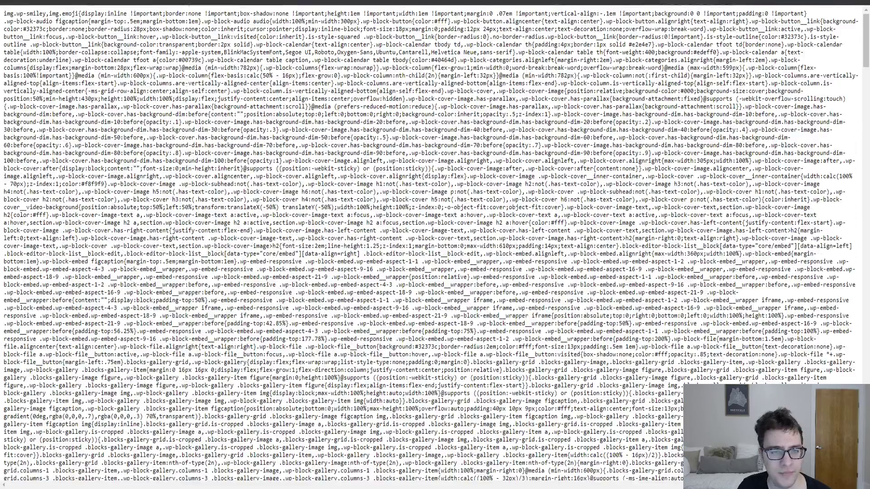
pyautogui.moveTo(89, 13); pyautogui.dragTo(45, 13)
pyautogui.click(158, 64)
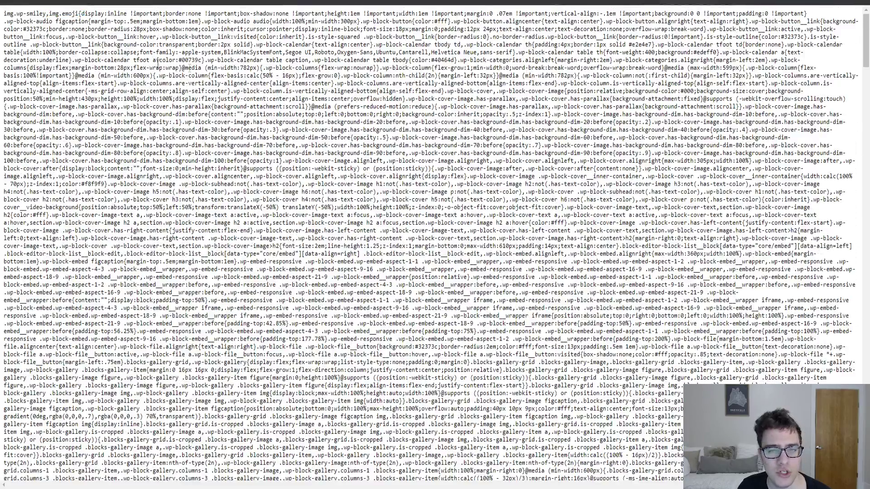
pyautogui.hotkey('alt', 'Left')
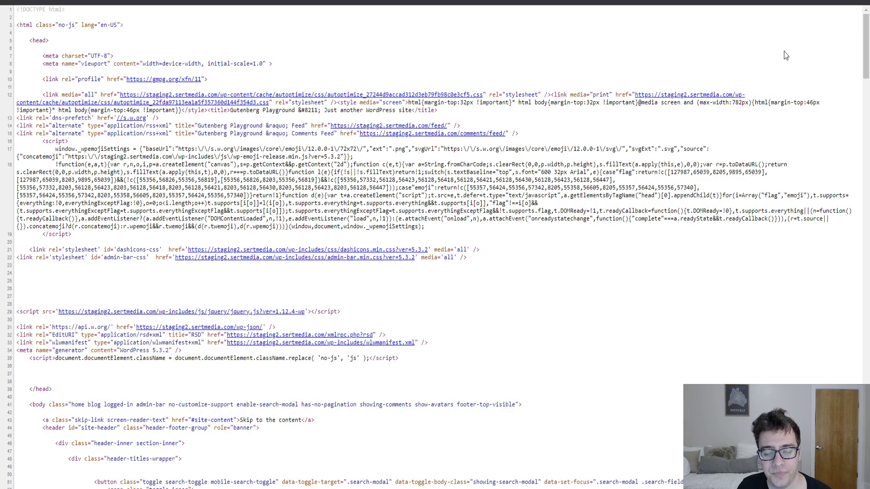
pyautogui.click(648, 96)
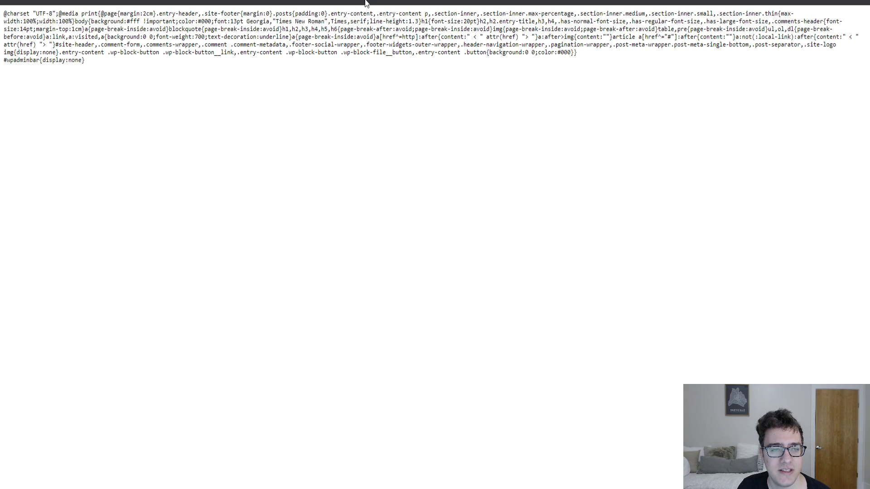
pyautogui.hotkey('alt', 'Left')
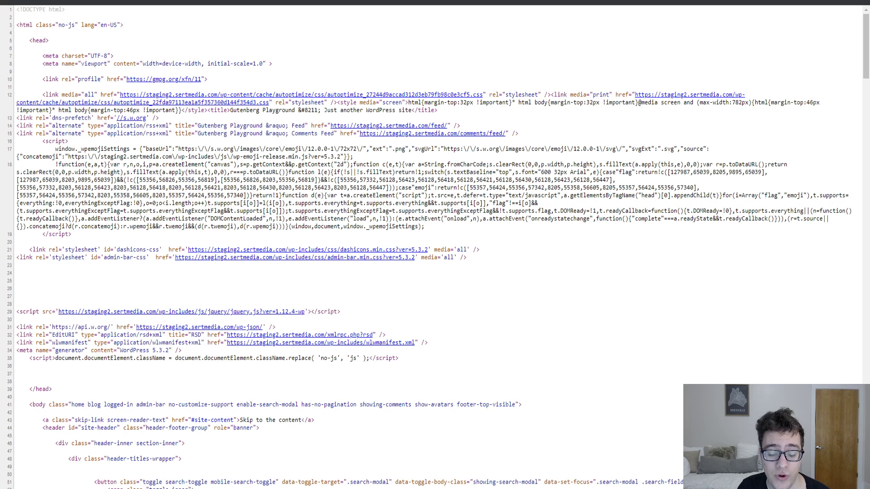
# Return to the Autoptimize settings and scroll down to the CSS options.
pyautogui.hotkey('ctrl', 'w')
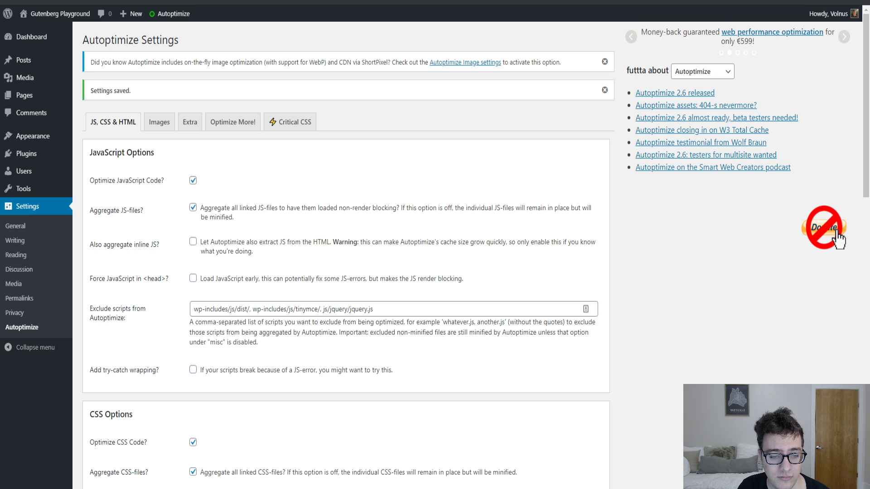
pyautogui.scroll(-7, 836, 236)
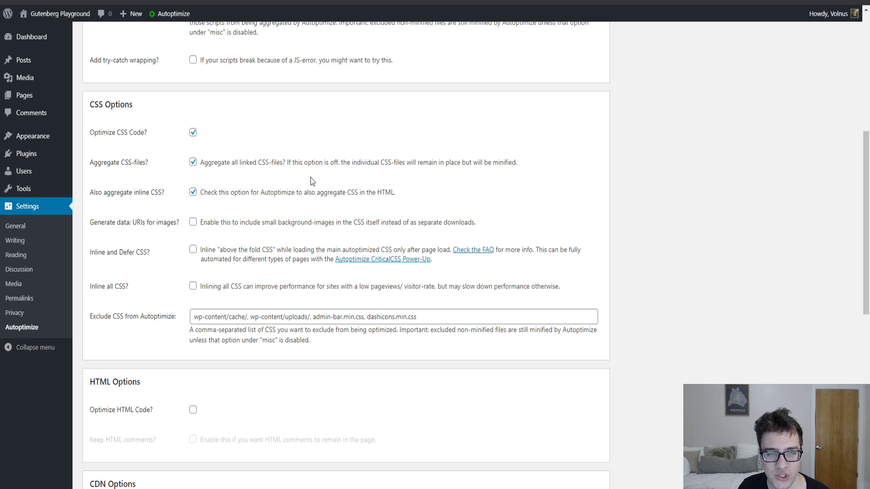
# Enable 'Generate data: URIs for images' after reviewing the aggregated CSS in view-source.
pyautogui.hotkey('ctrl', 'u')
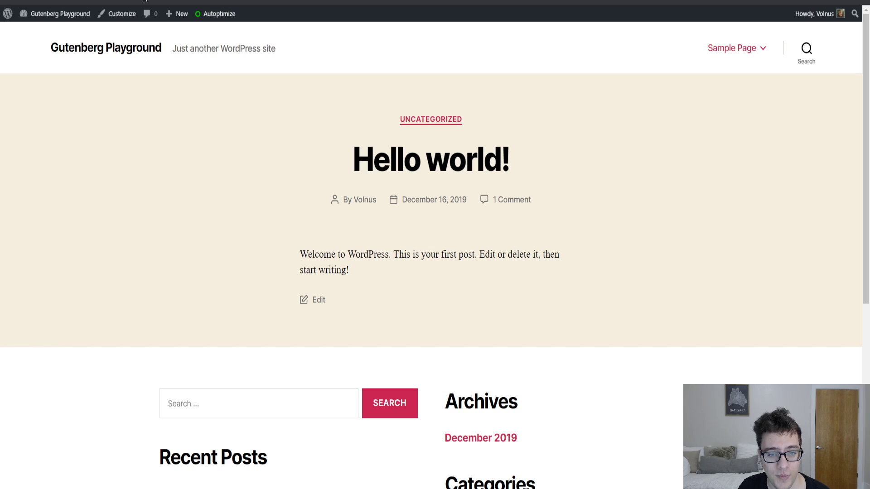
pyautogui.scroll(-3, 184, 292)
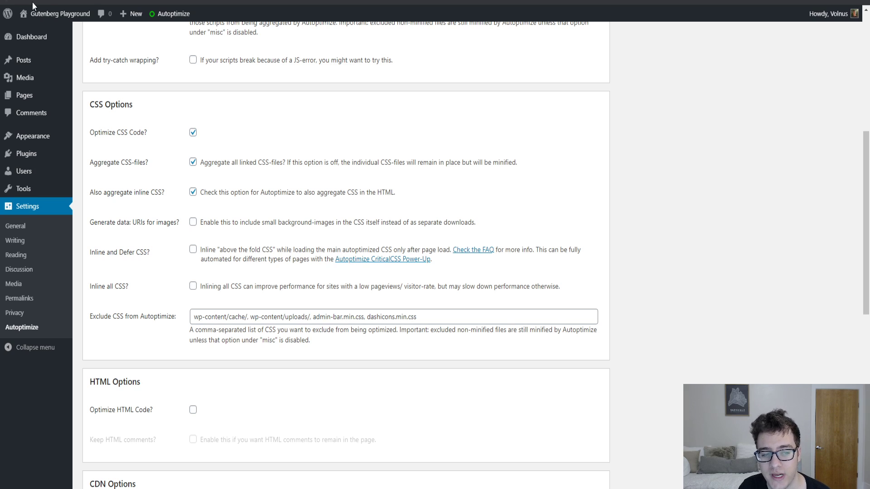
pyautogui.click(193, 224)
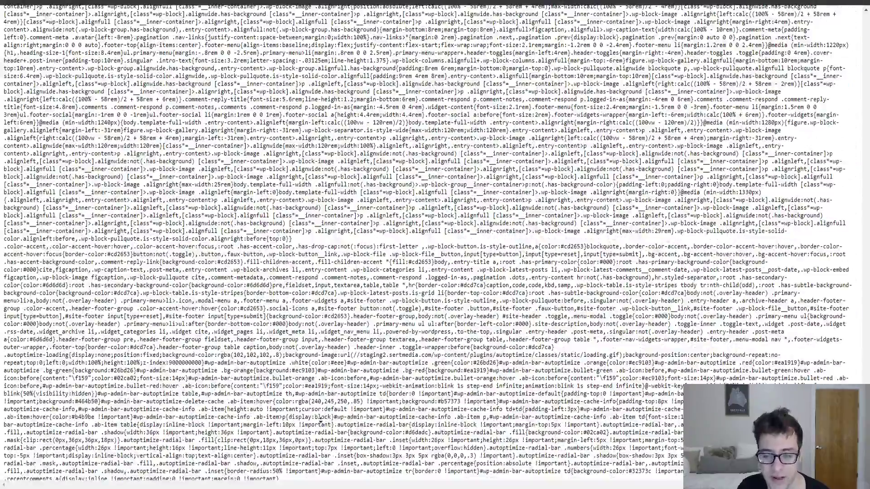
pyautogui.scroll(15, 198, 370)
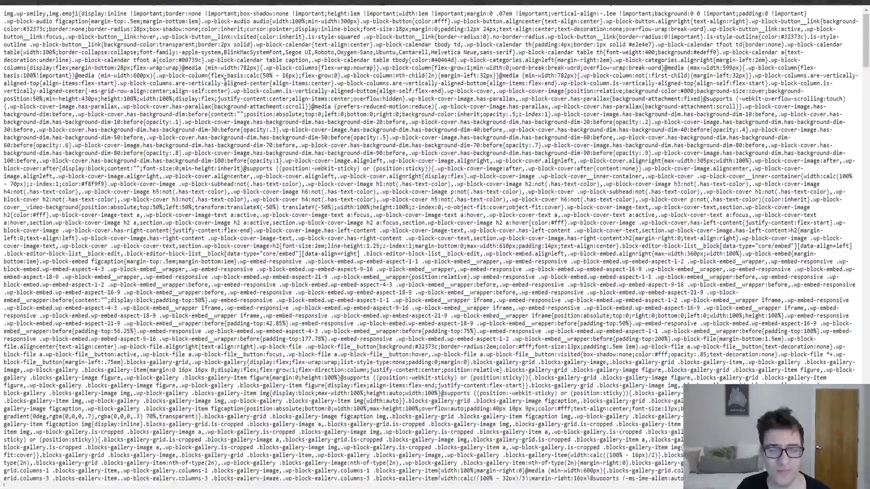
pyautogui.hotkey('ctrl', 'w')
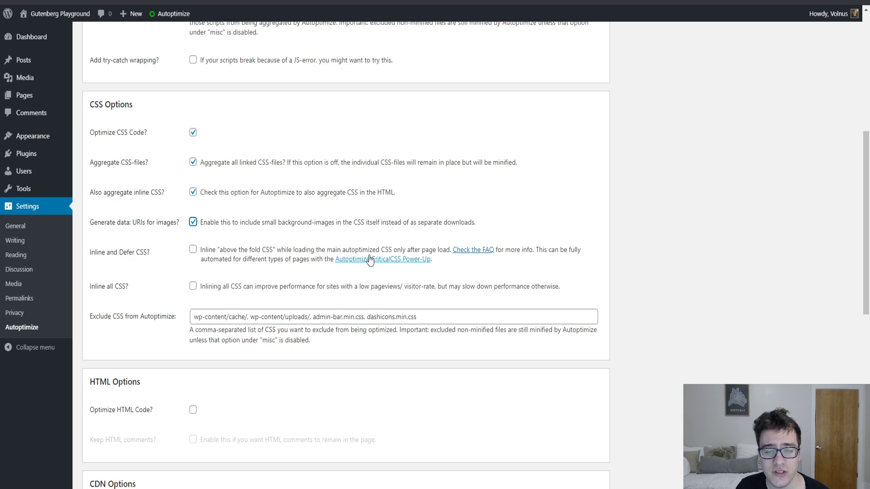
# Enable Inline and Defer CSS and paste the img.wp-smiley emoji rule as above-the-fold CSS.
pyautogui.click(228, 252)
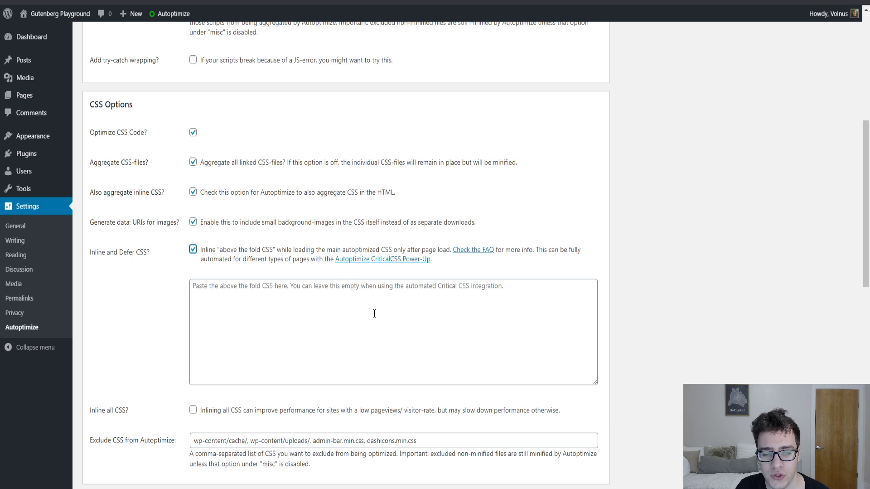
pyautogui.click(314, 304)
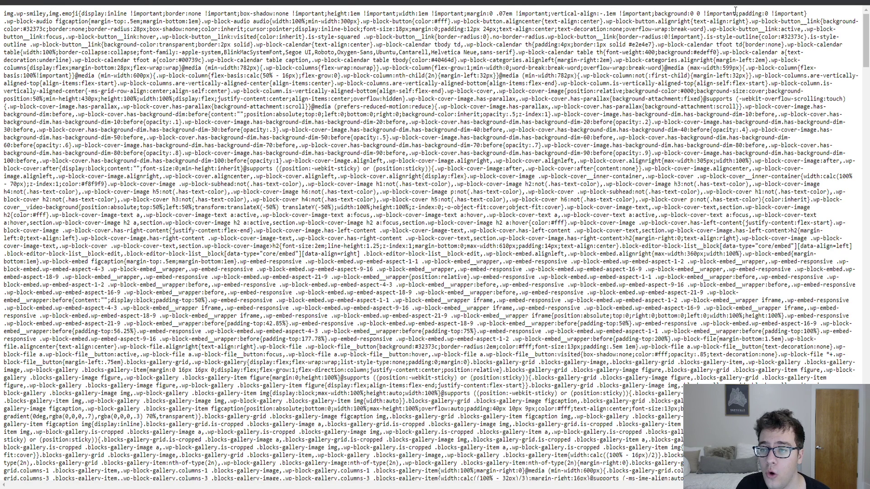
pyautogui.moveTo(809, 14); pyautogui.dragTo(2, 9)
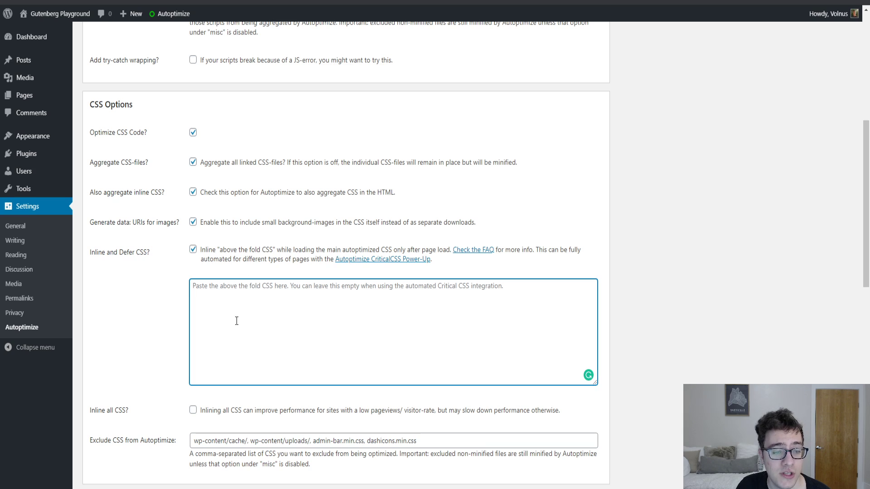
pyautogui.write('img.wp-smiley,img.emoji{display:inline !important;border:none !important;box-shadow:none !important;height:1em !important;width:1em !important;margin:0 .07em !important;vertical-align:-.1em !important;background:0 0 !important;padding:0 !important}')
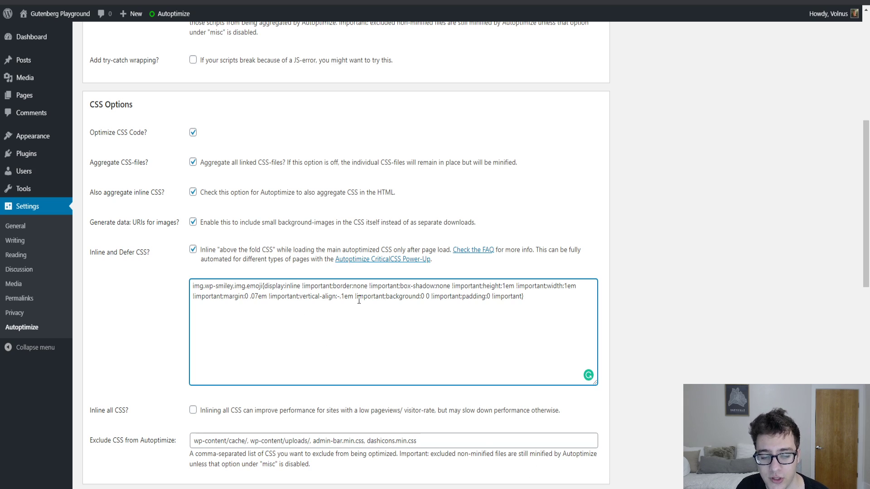
pyautogui.scroll(-12, 233, 221)
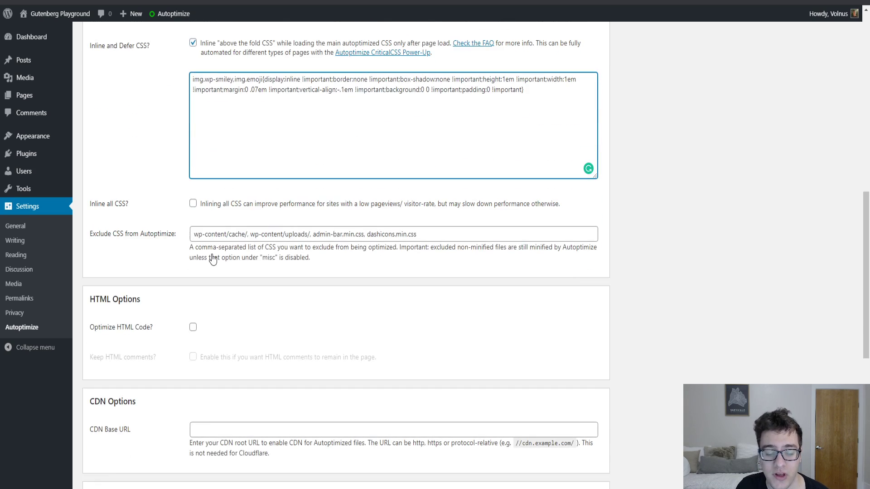
# Save and empty the cache, then confirm the source inlines the aoatfcss style.
pyautogui.click(160, 436)
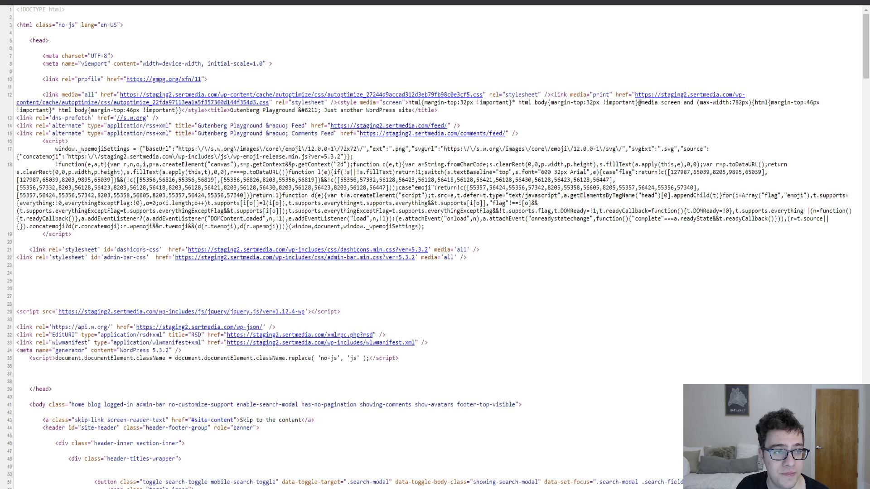
pyautogui.press('F5')
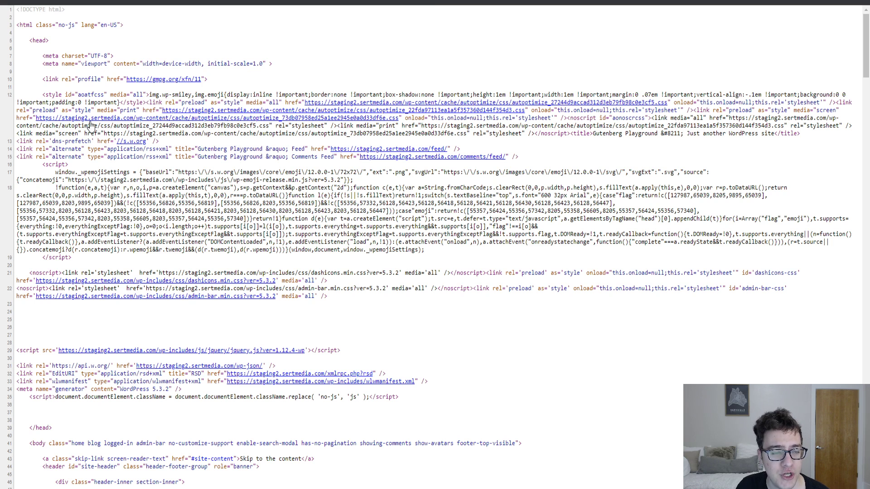
pyautogui.moveTo(141, 95); pyautogui.dragTo(122, 87)
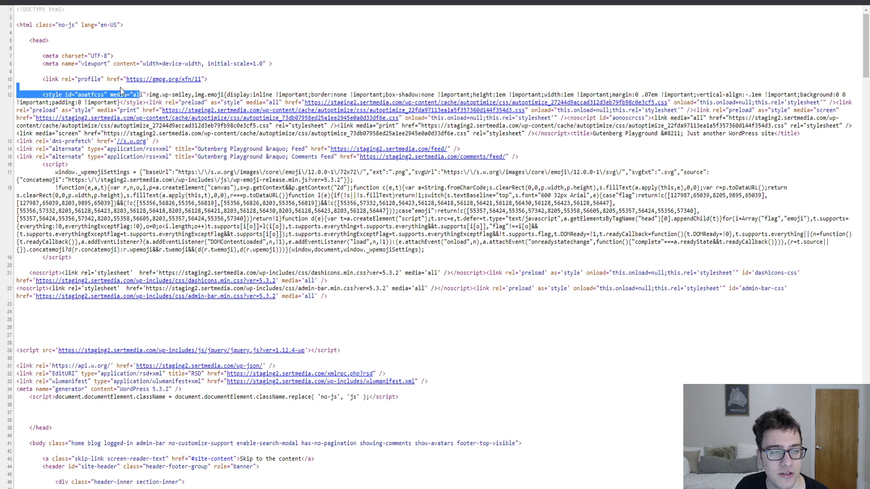
pyautogui.click(102, 92)
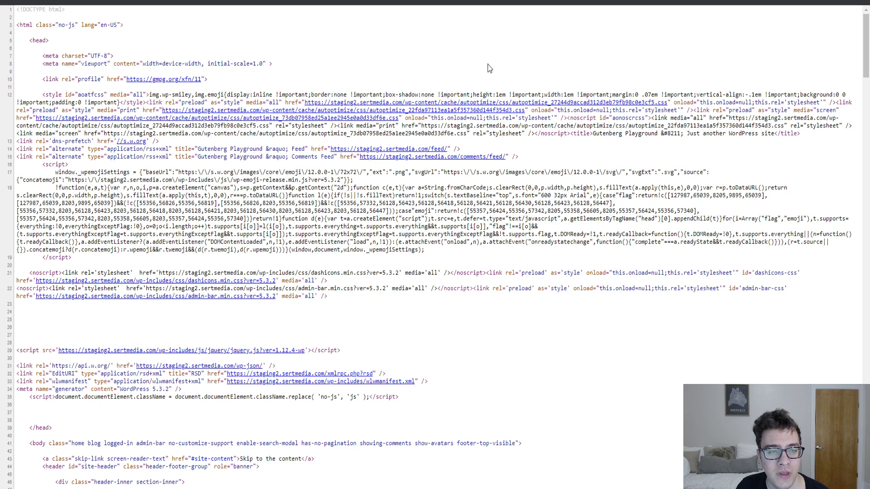
# Inspect the stylesheet preload links in the source, then go to the site's front page.
pyautogui.moveTo(154, 103); pyautogui.dragTo(201, 106)
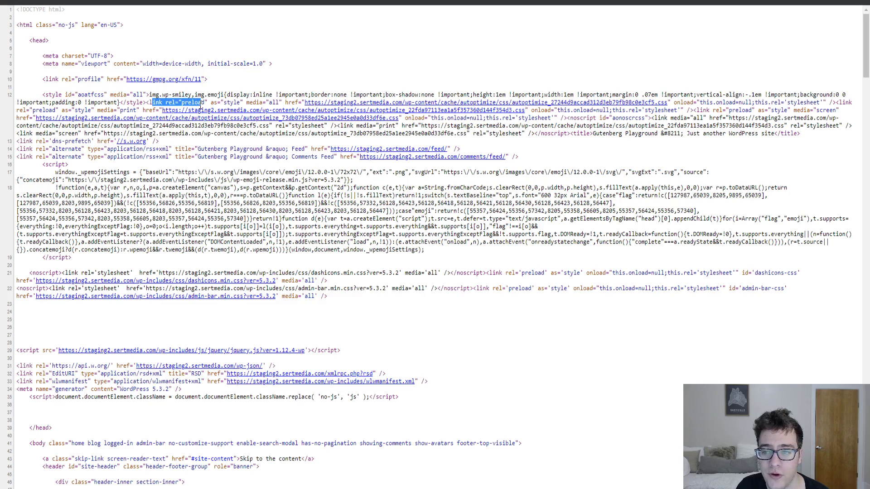
pyautogui.click(721, 98)
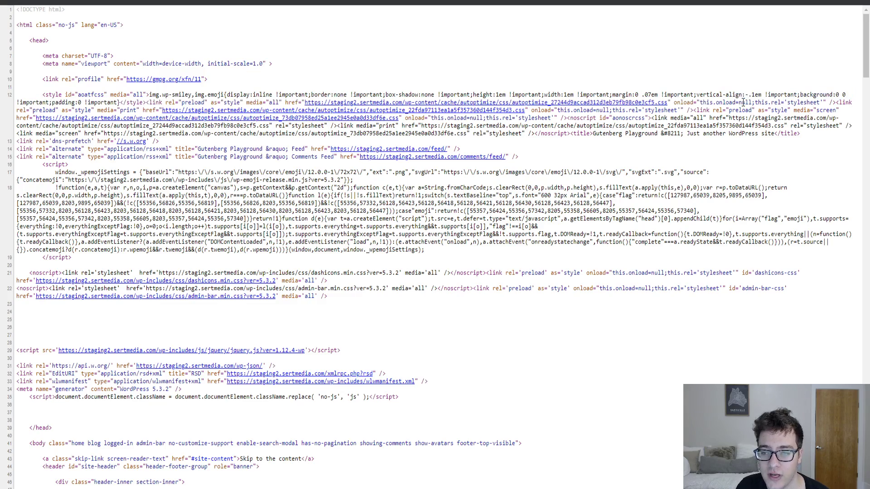
pyautogui.doubleClick(745, 102)
pyautogui.scroll(-20, 211, 324)
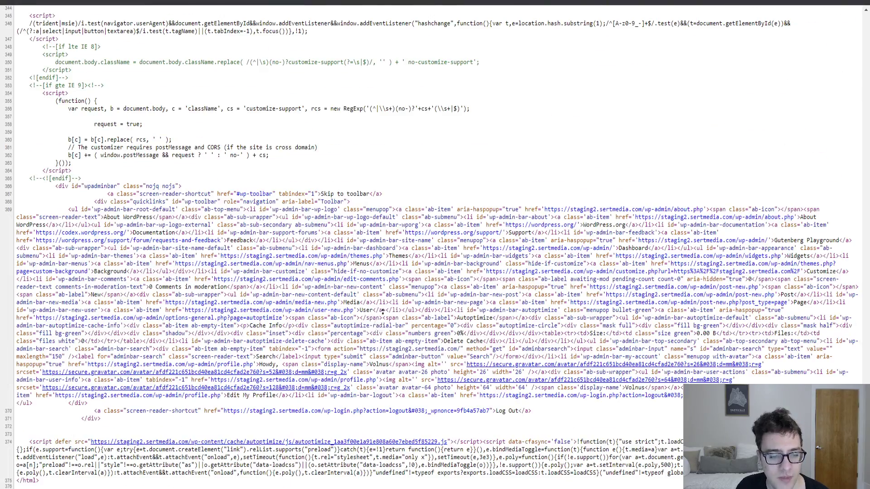
pyautogui.press('Home')
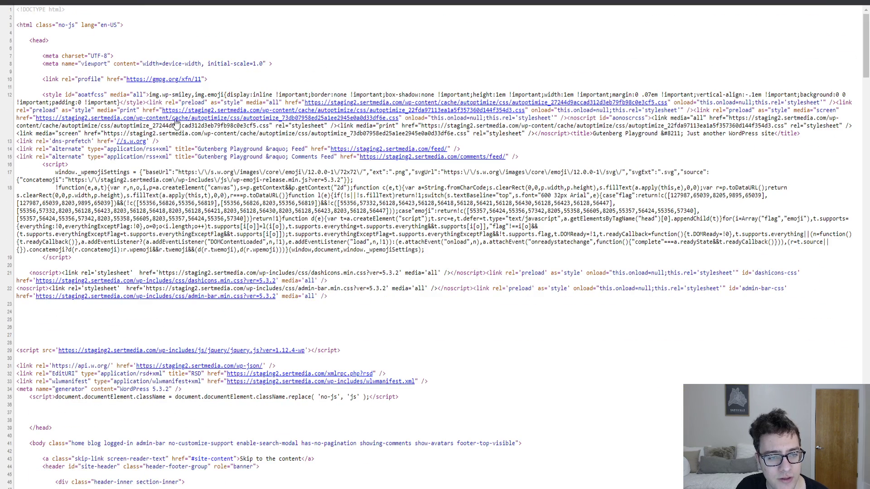
pyautogui.hotkey('ctrl', 'w')
pyautogui.scroll(3, 70, 99)
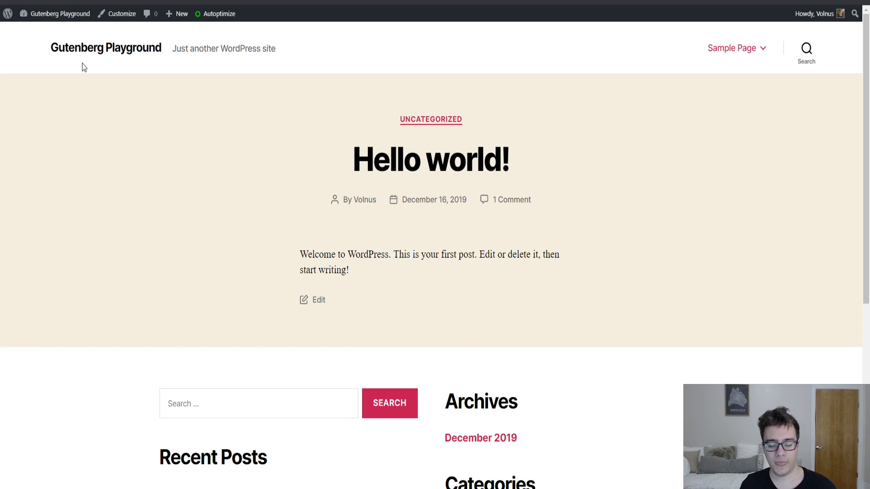
# Reload the front page to test deferred CSS, compare its source, and return to settings.
pyautogui.click(55, 58)
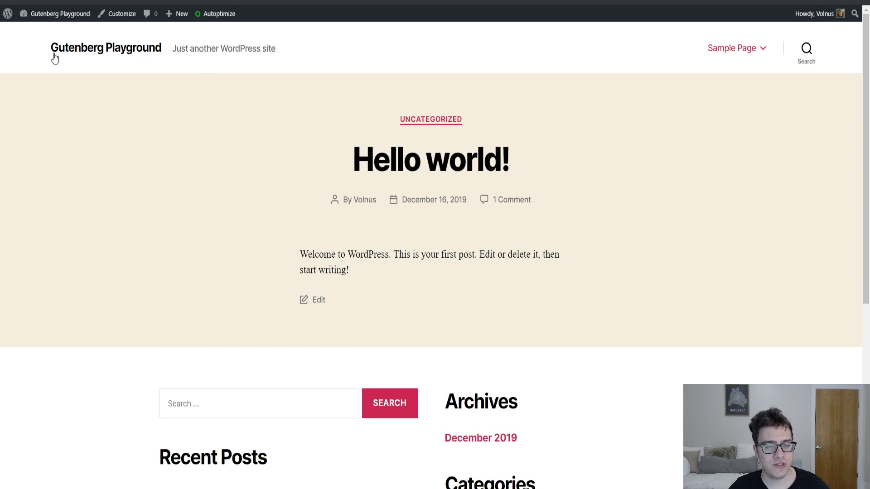
pyautogui.scroll(-6, 381, 245)
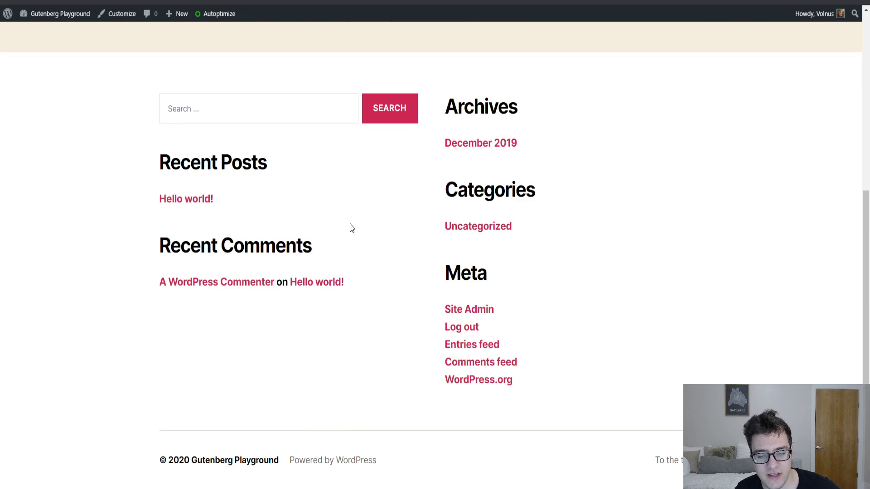
pyautogui.hotkey('ctrl', 'u')
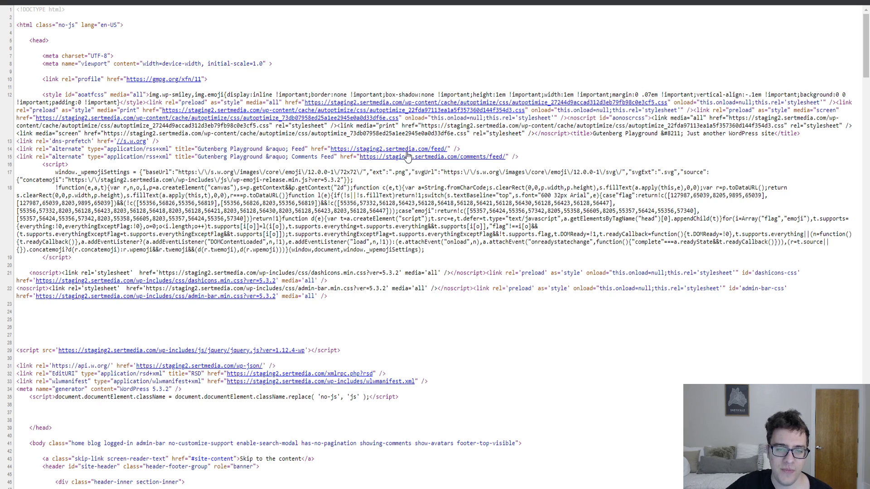
pyautogui.hotkey('ctrl', 'w')
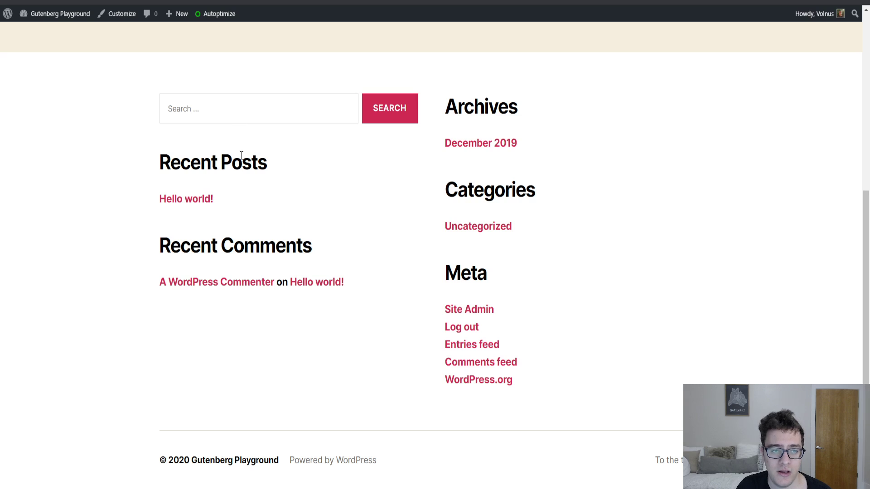
pyautogui.scroll(10, 234, 135)
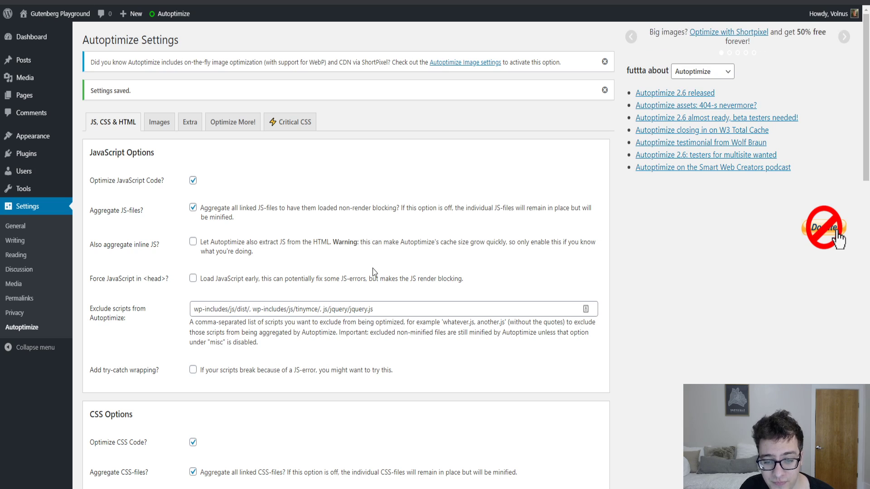
pyautogui.scroll(-6, 370, 231)
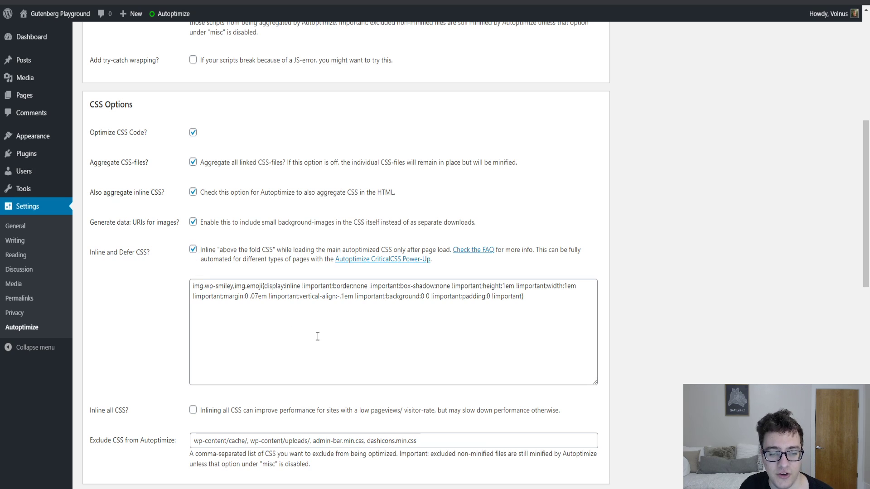
# Untick Inline and Defer CSS, hiding the above-the-fold box, and scroll to the exclusions.
pyautogui.click(193, 250)
pyautogui.click(193, 249)
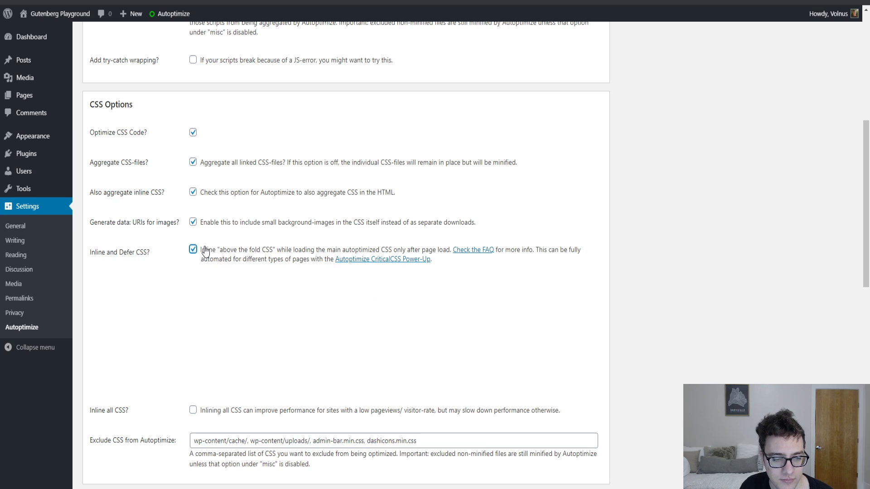
pyautogui.click(193, 250)
pyautogui.scroll(-2, 235, 236)
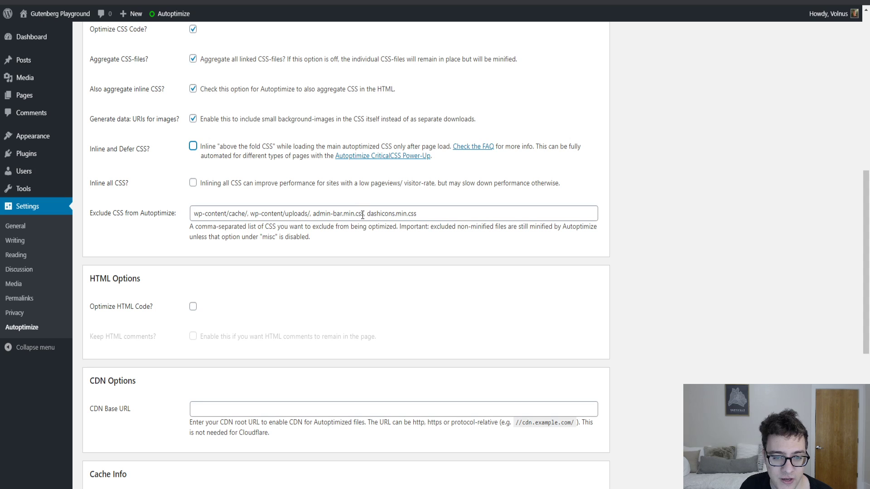
# Find the dashicons.min.css entry in Exclude CSS and compare it with the site's page source.
pyautogui.scroll(-3, 187, 168)
pyautogui.scroll(3, 281, 175)
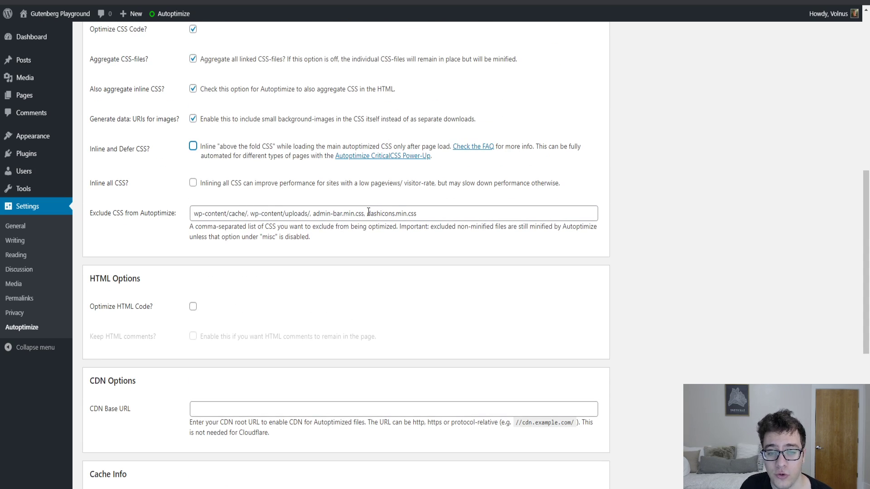
pyautogui.moveTo(367, 214); pyautogui.dragTo(431, 215)
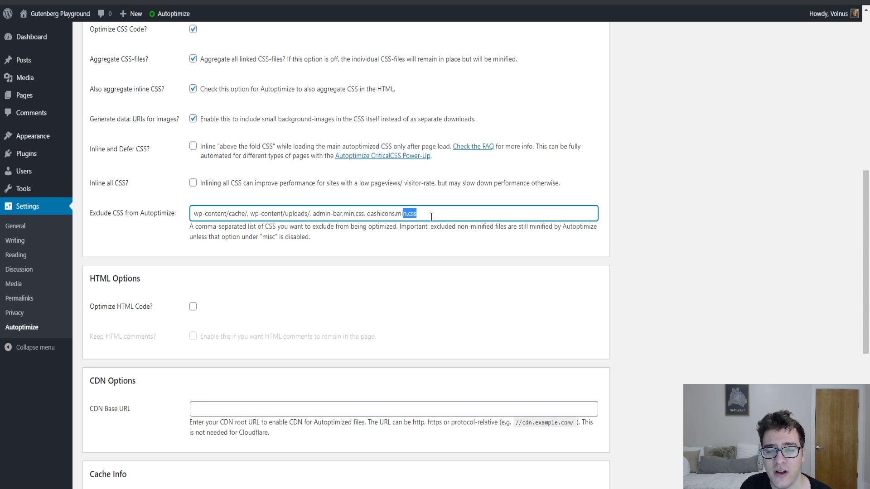
pyautogui.moveTo(368, 214)
pyautogui.mouseDown()
pyautogui.moveTo(424, 216)
pyautogui.moveTo(375, 219)
pyautogui.mouseUp()
pyautogui.doubleClick(375, 215)
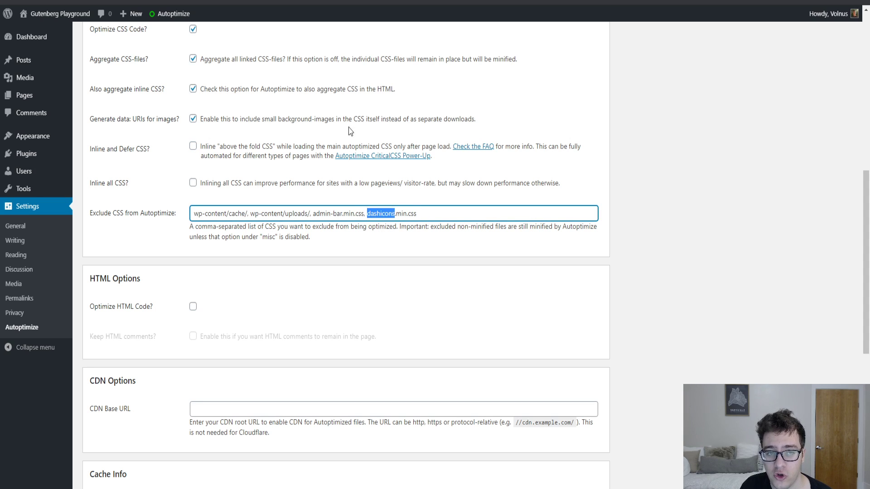
pyautogui.hotkey('ctrl', 'Tab')
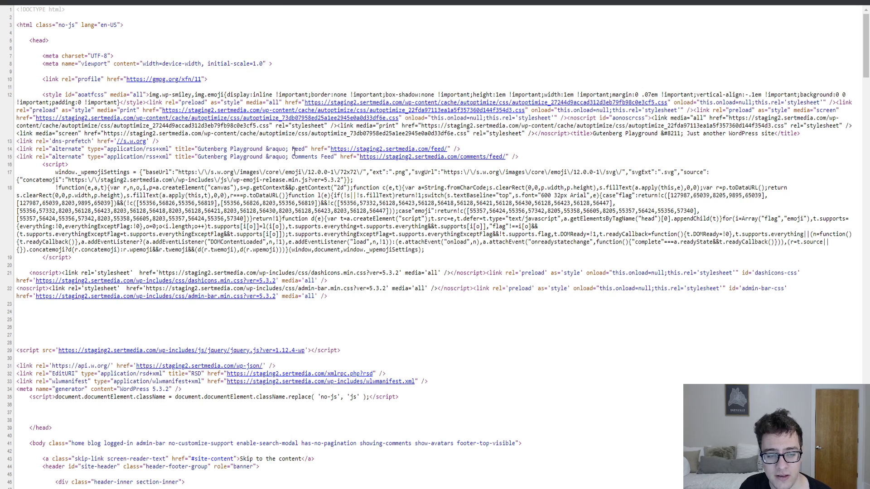
pyautogui.scroll(-4, 294, 151)
pyautogui.hotkey('ctrl', 'shift', 'Tab')
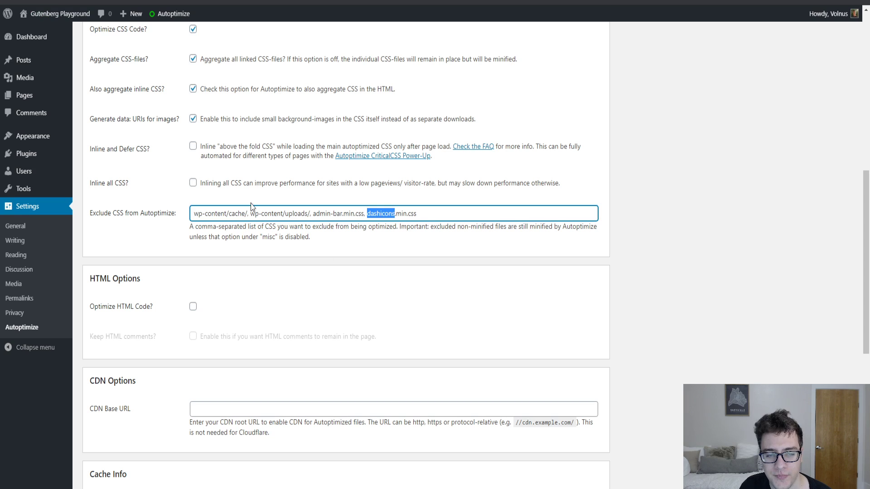
# Delete ', dashicons.min.css', keeping cache, uploads and admin-bar.min.css excluded.
pyautogui.moveTo(365, 217); pyautogui.dragTo(427, 212)
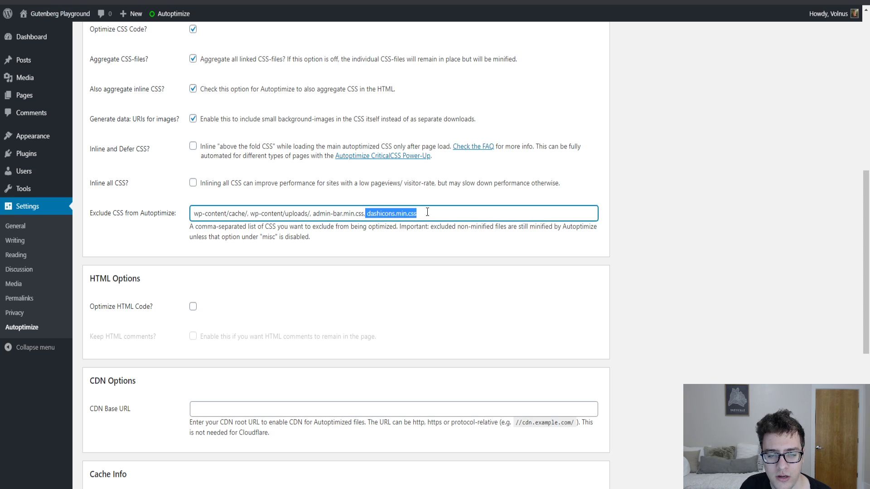
pyautogui.press('BackSpace')
pyautogui.press('BackSpace')
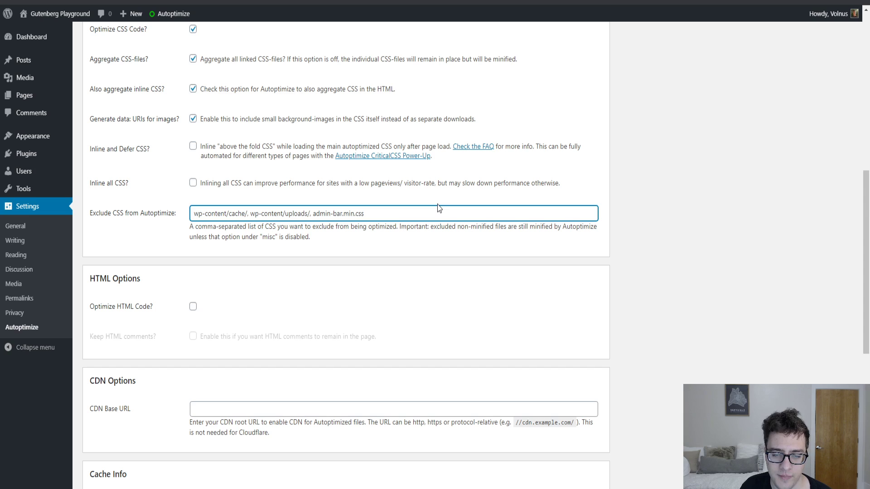
pyautogui.click(673, 197)
pyautogui.scroll(-7, 673, 197)
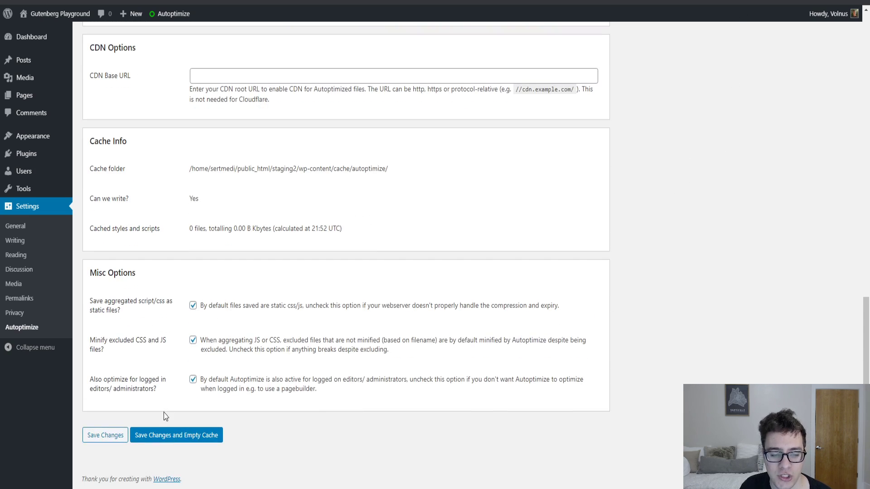
# Save Changes and Empty Cache, then reload the site's page source to check dashicons links.
pyautogui.click(164, 436)
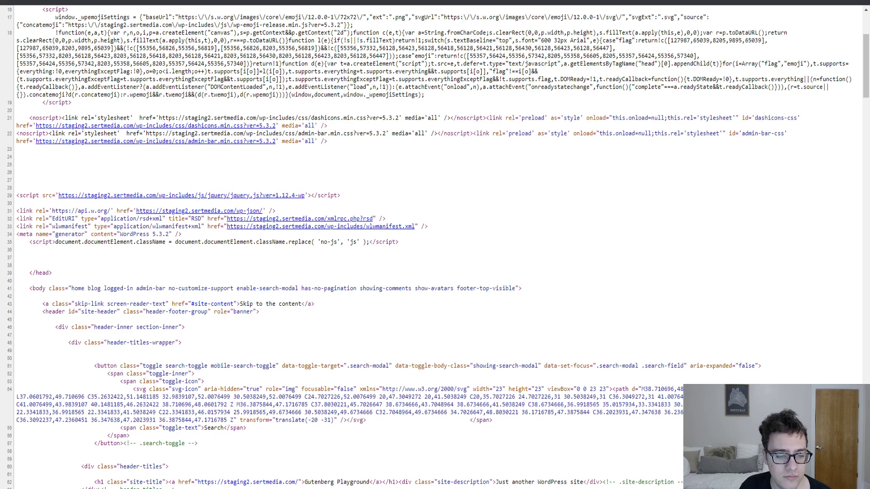
pyautogui.press('F5')
pyautogui.scroll(3, 487, 227)
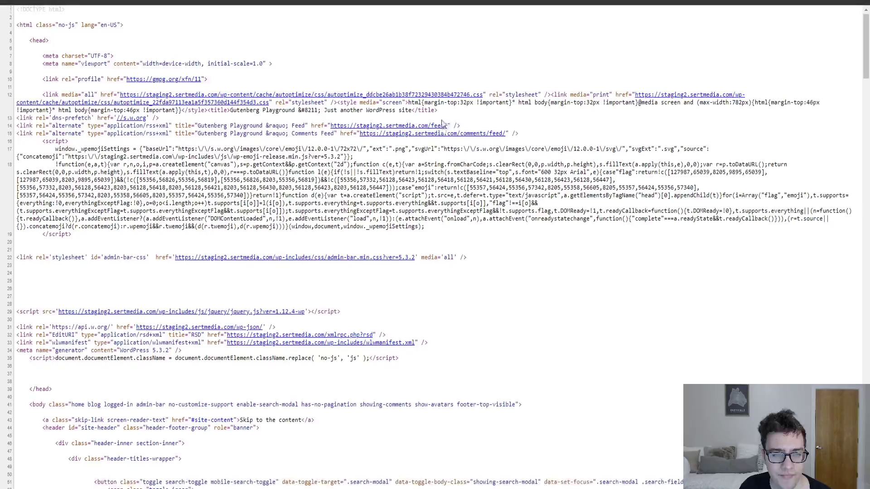
# Open and scroll through the aggregated Autoptimize CSS file linked in the source.
pyautogui.click(436, 95)
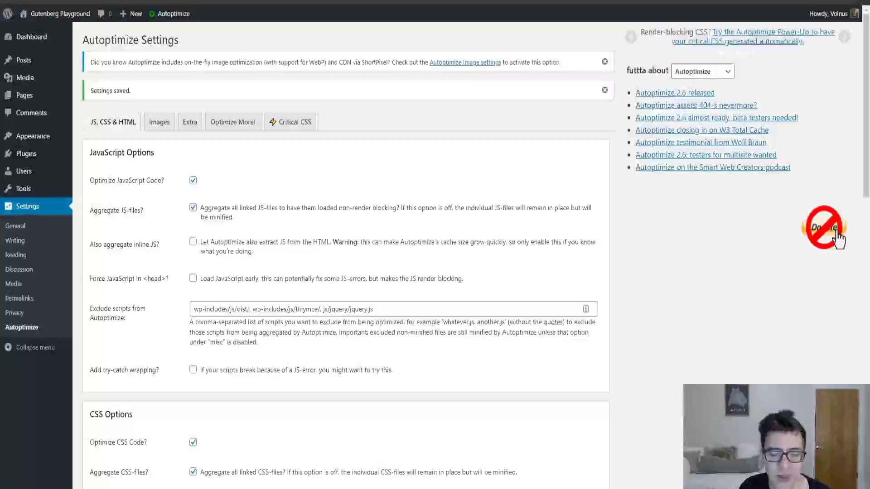
pyautogui.scroll(-15, 211, 245)
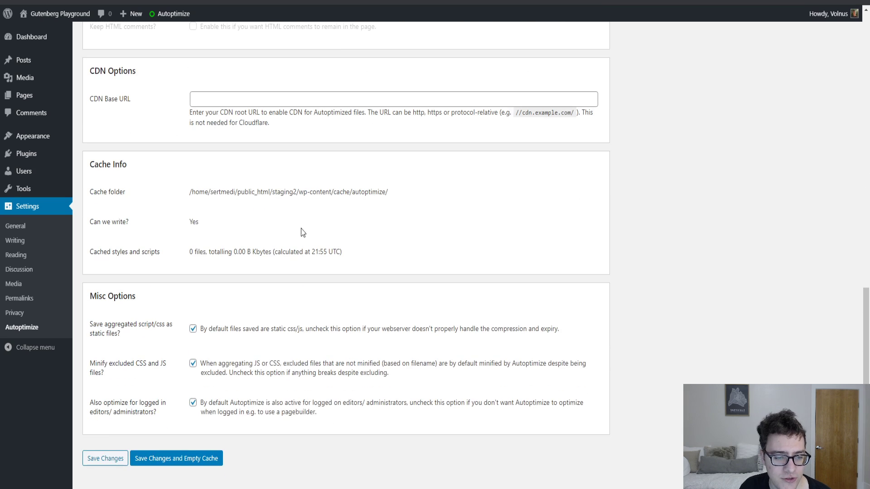
pyautogui.scroll(8, 211, 244)
pyautogui.scroll(3, 211, 245)
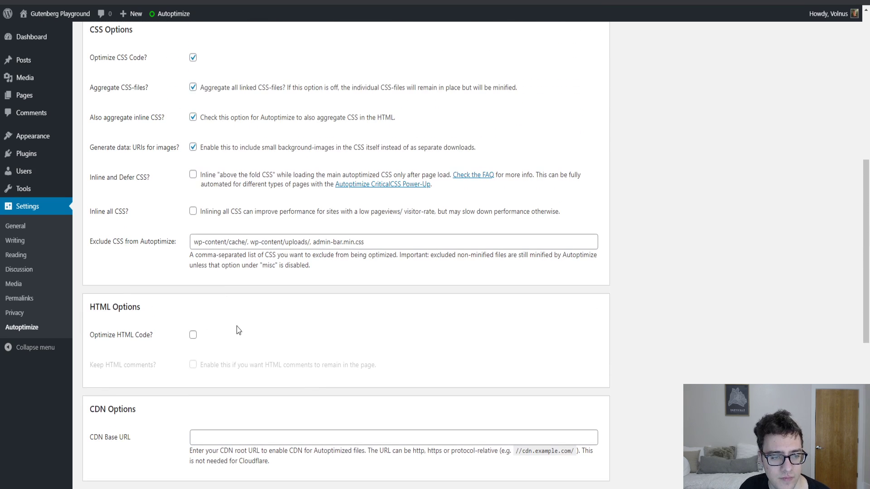
# Enable 'Optimize HTML Code?' and save with an emptied cache.
pyautogui.click(193, 337)
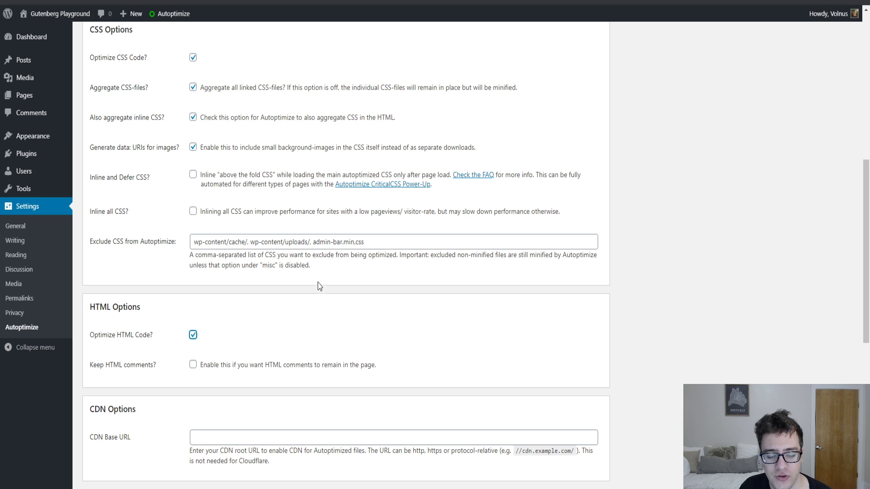
pyautogui.scroll(-2, 198, 322)
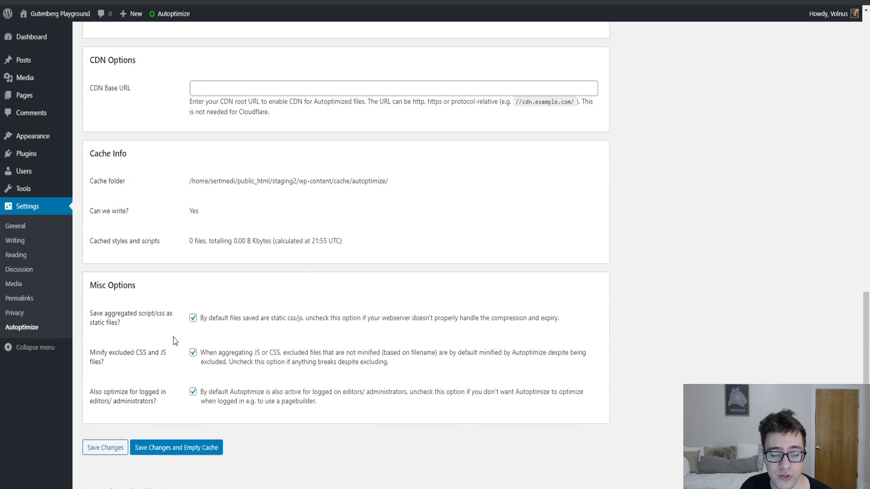
pyautogui.scroll(-1, 176, 341)
pyautogui.click(155, 436)
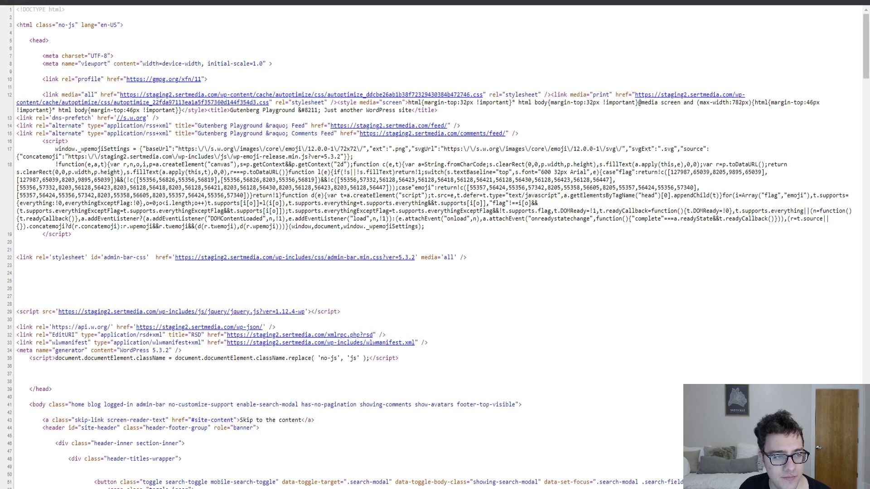
# Reload the page source to inspect the minified HTML at its end, then close it.
pyautogui.press('End')
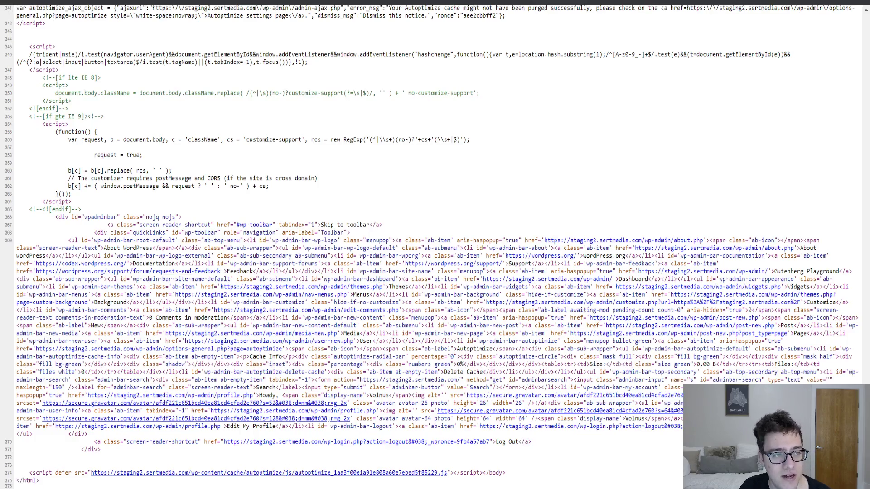
pyautogui.press('F5')
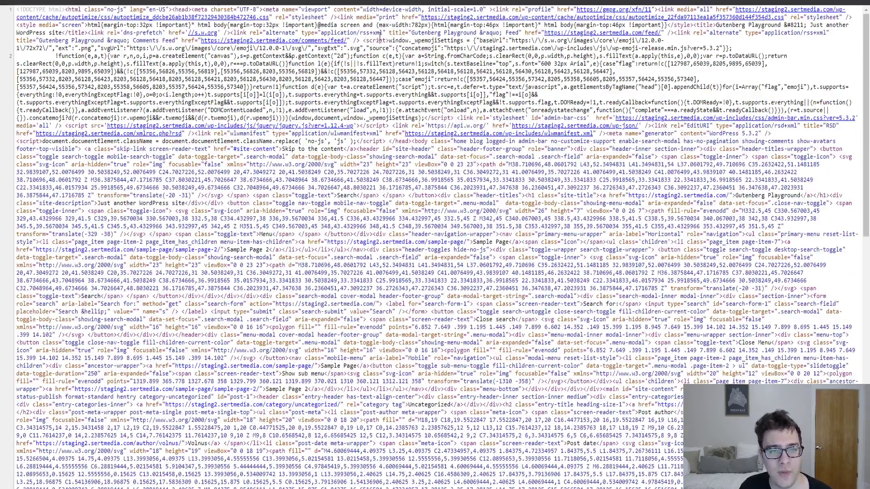
pyautogui.press('End')
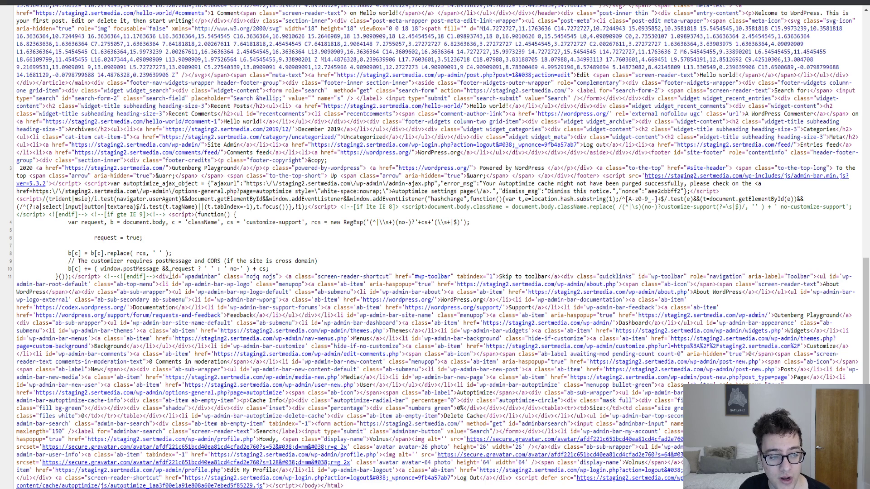
pyautogui.moveTo(154, 255); pyautogui.dragTo(51, 256)
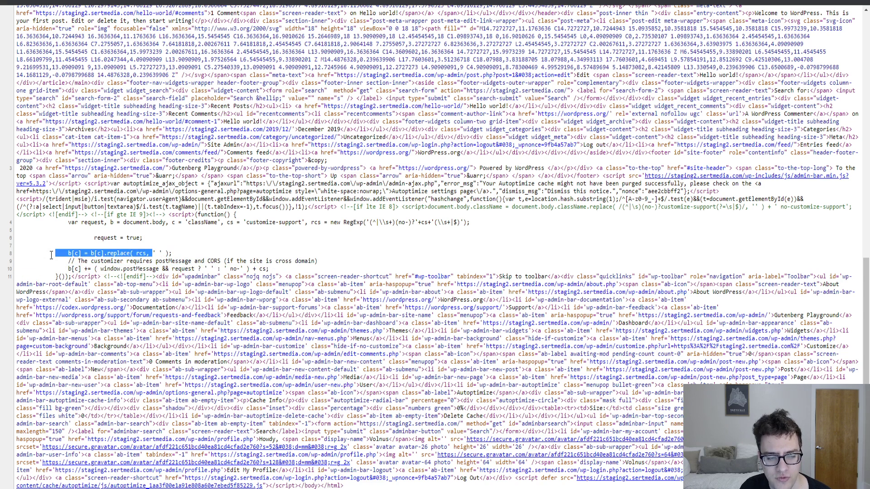
pyautogui.click(51, 255)
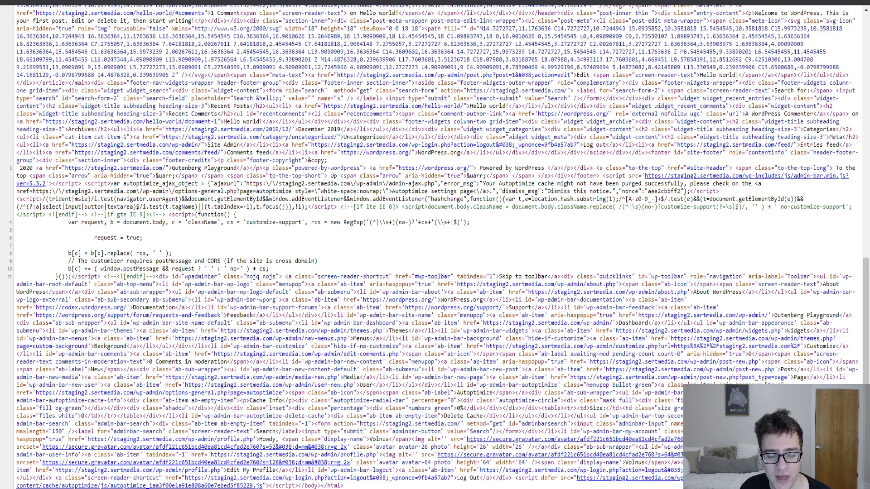
pyautogui.hotkey('ctrl', 'w')
# Scroll through the HTML, CDN and Cache Info sections of the Autoptimize settings.
pyautogui.scroll(-15, 276, 158)
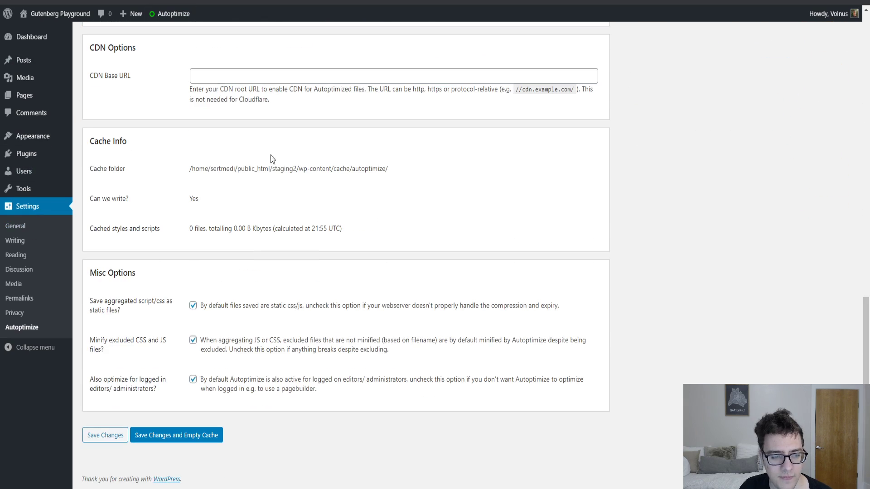
pyautogui.scroll(2, 249, 136)
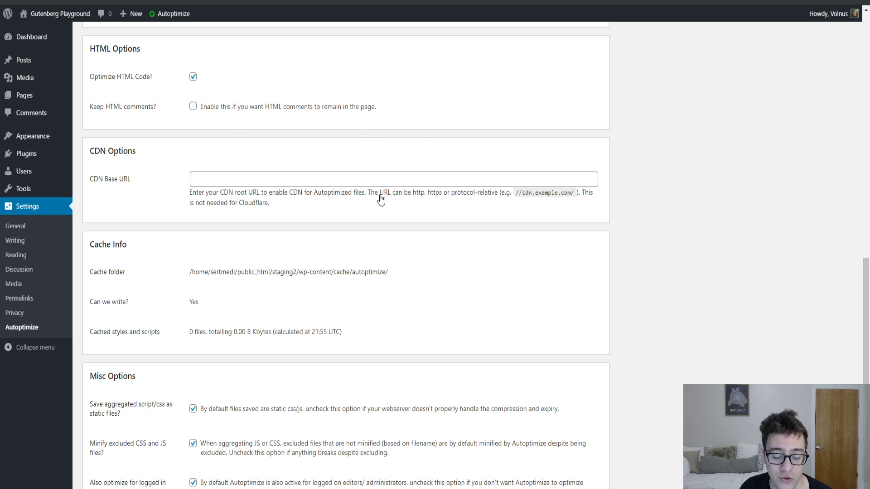
pyautogui.scroll(-3, 379, 198)
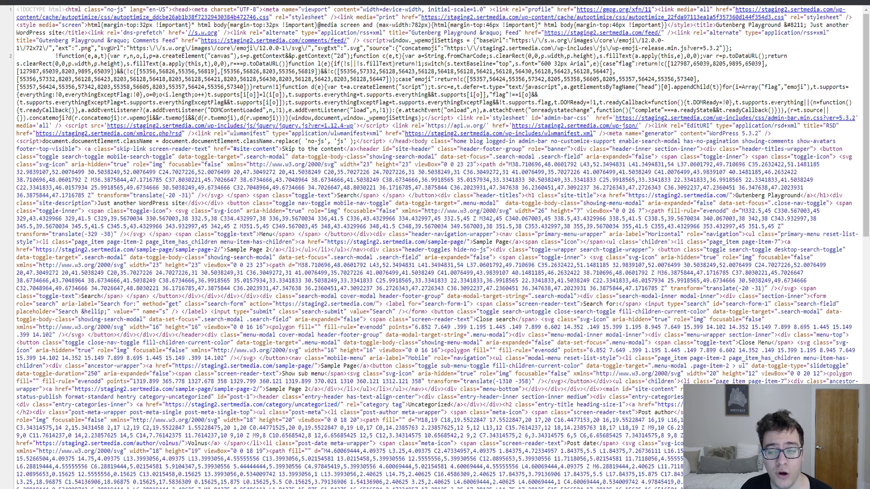
# Uncheck 'Save aggregated script/css as static files?' and reload the homepage source to see the served CSS.
pyautogui.hotkey('ctrl', 'w')
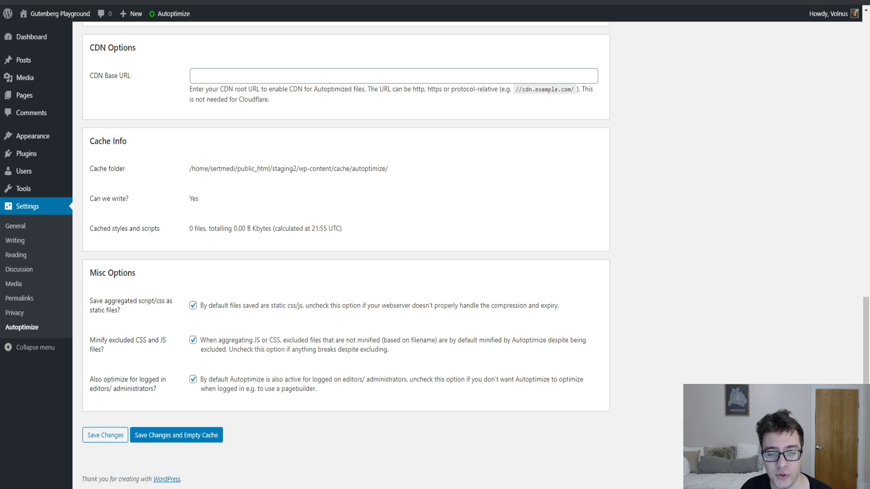
pyautogui.click(193, 305)
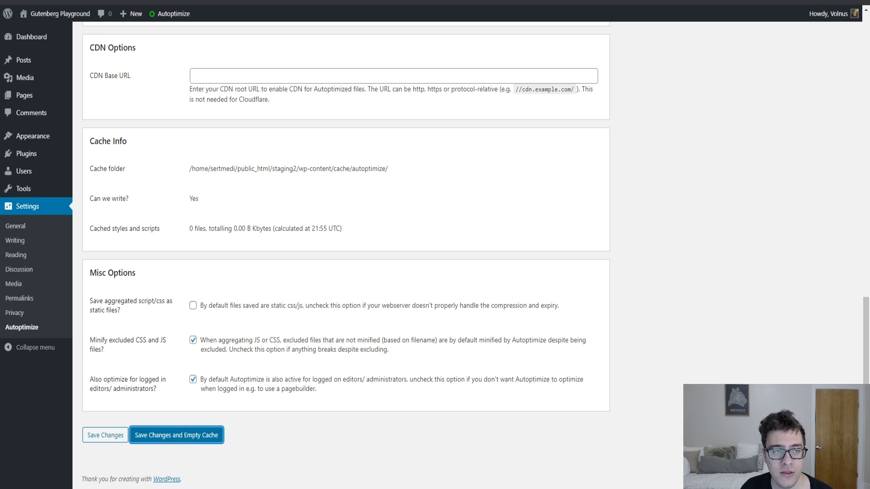
pyautogui.hotkey('ctrl', 'Tab')
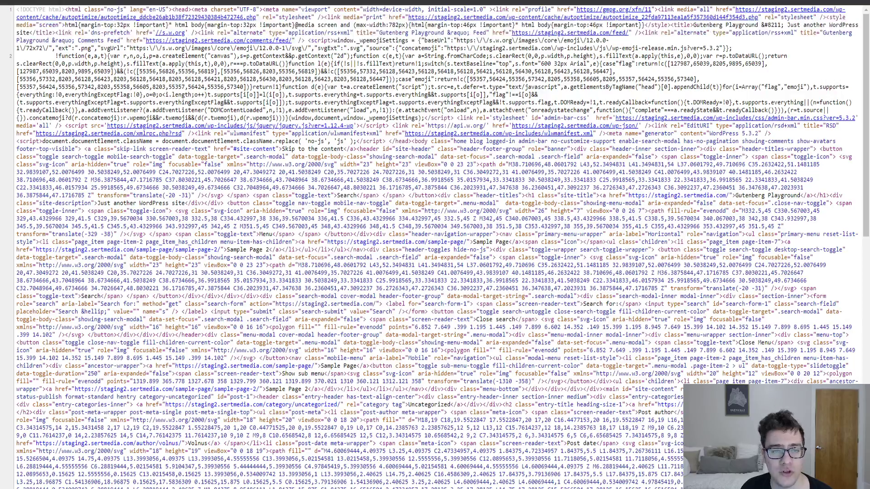
pyautogui.hotkey('ctrl', 'r')
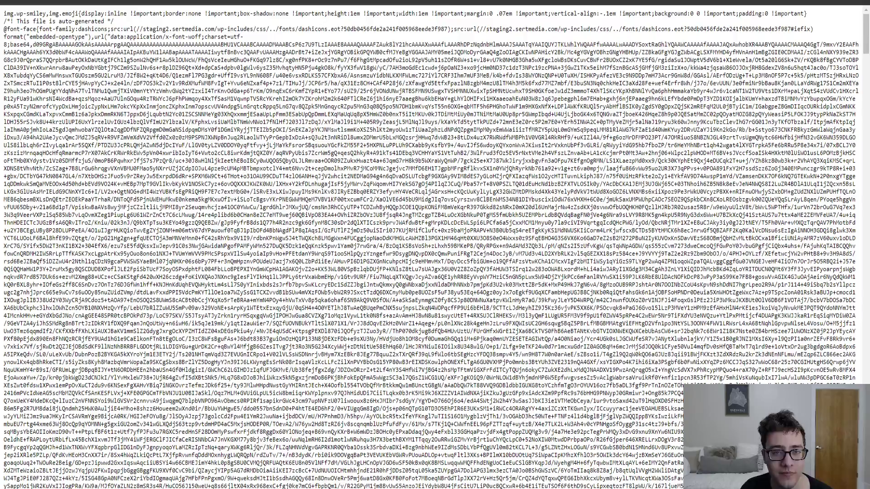
pyautogui.scroll(-10, 390, 308)
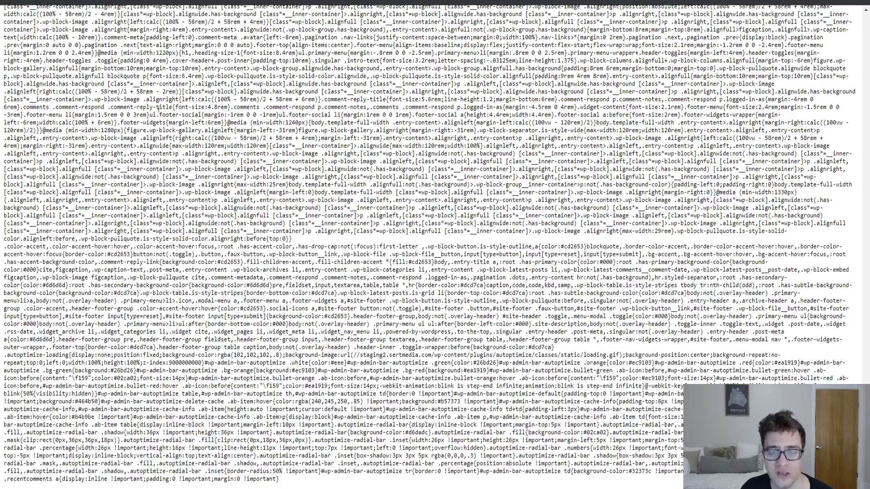
pyautogui.hotkey('ctrl', 'shift', 'Tab')
# Re-enable saving aggregated script/CSS as static files.
pyautogui.scroll(-15, 453, 363)
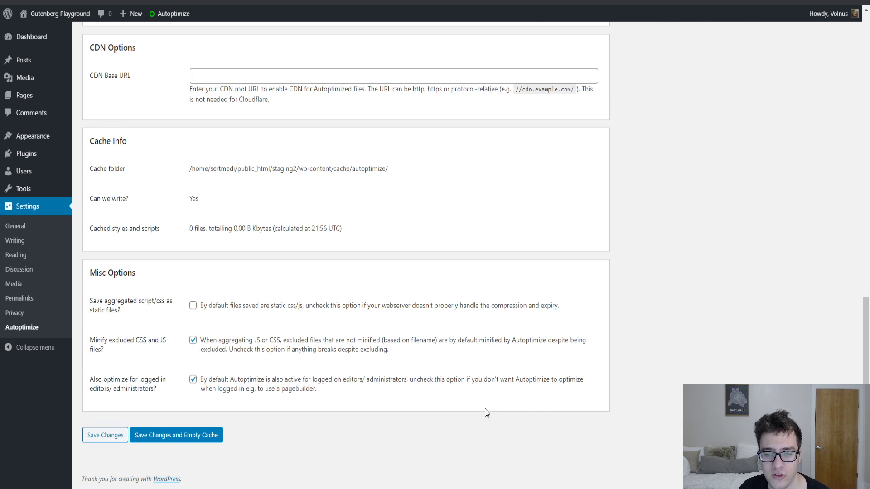
pyautogui.click(246, 309)
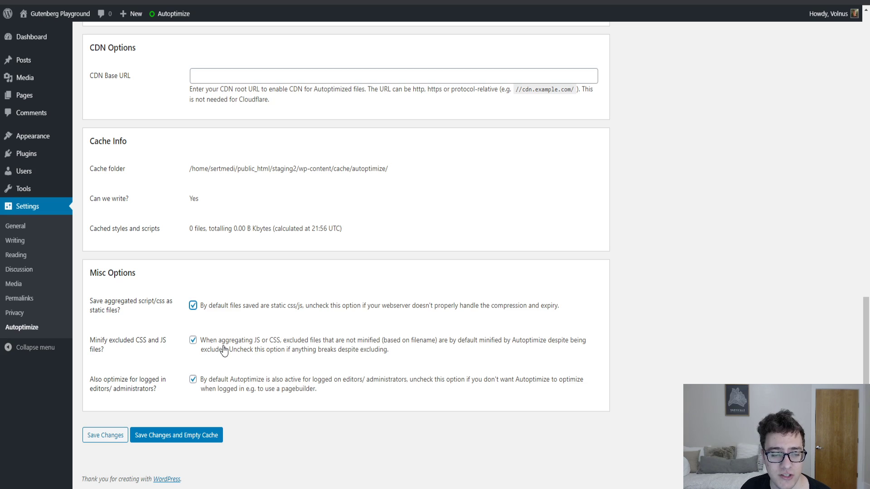
pyautogui.scroll(8, 277, 238)
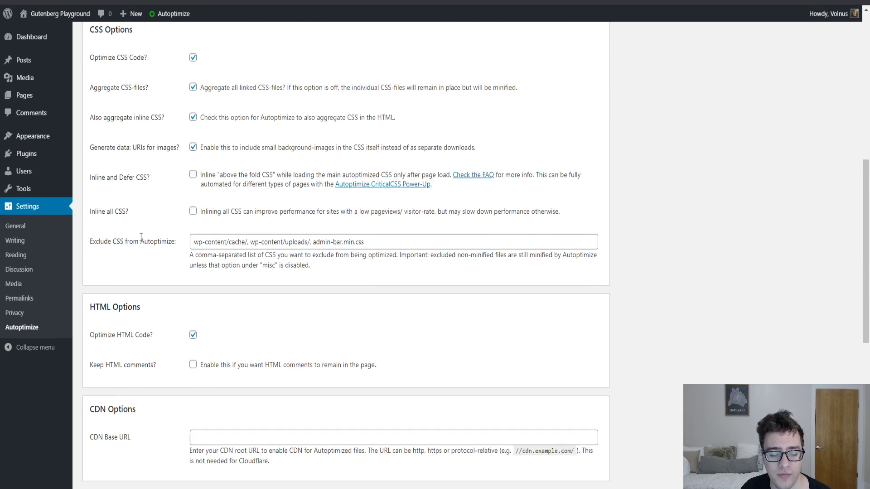
pyautogui.scroll(8, 190, 258)
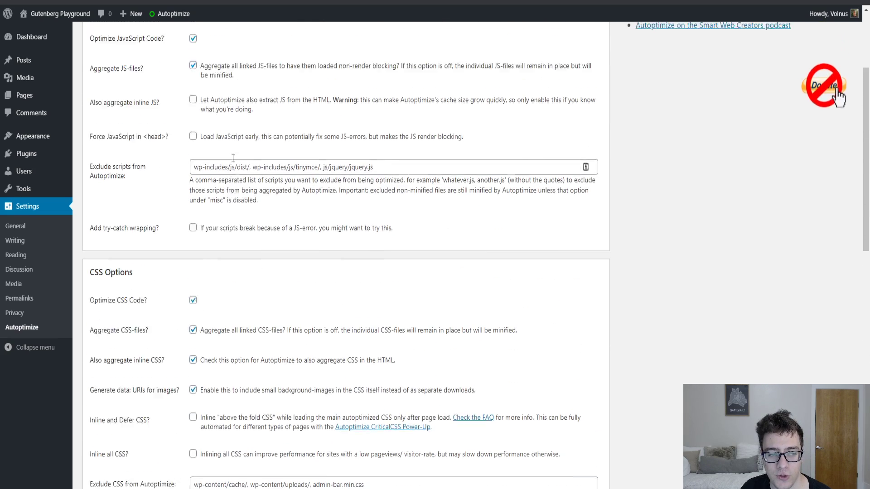
pyautogui.scroll(-16, 226, 261)
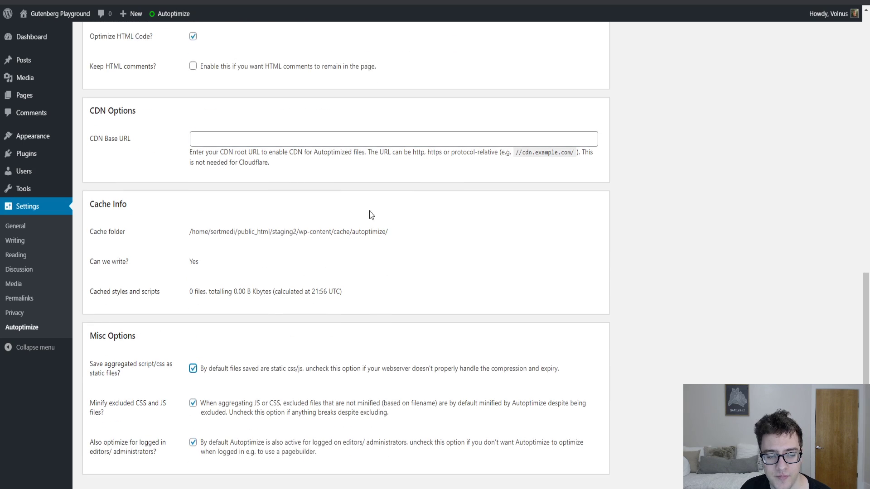
# Toggle 'Minify excluded CSS and JS files?' off and back on in Misc Options.
pyautogui.click(204, 345)
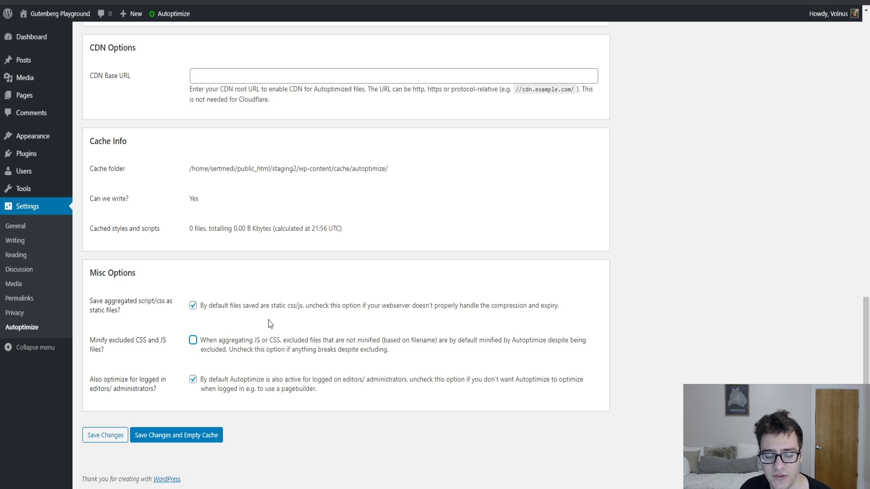
pyautogui.scroll(9, 271, 239)
pyautogui.scroll(-9, 369, 162)
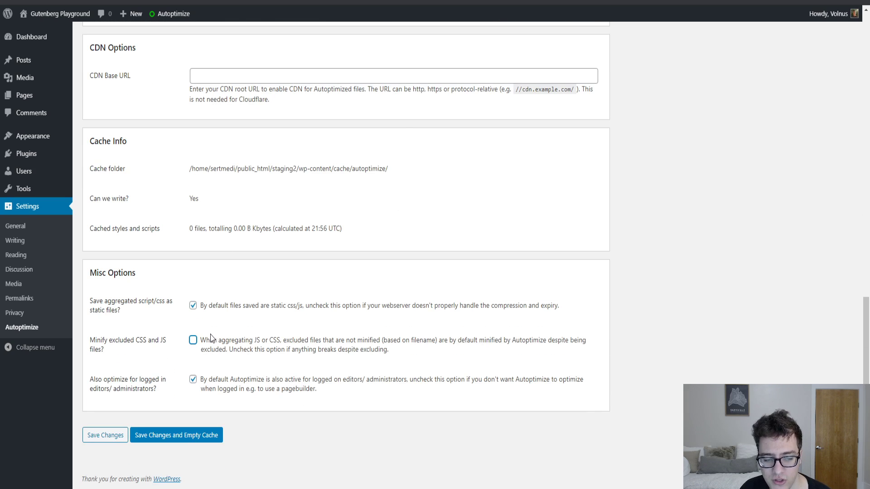
pyautogui.click(211, 338)
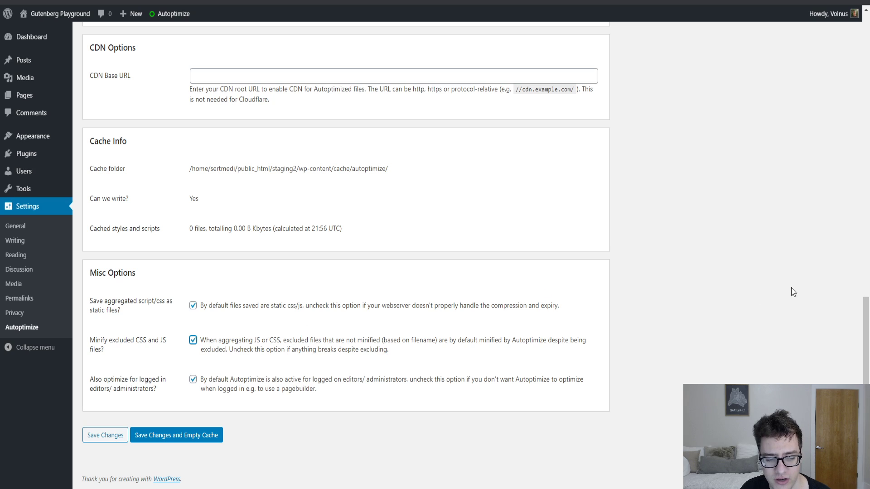
pyautogui.click(139, 361)
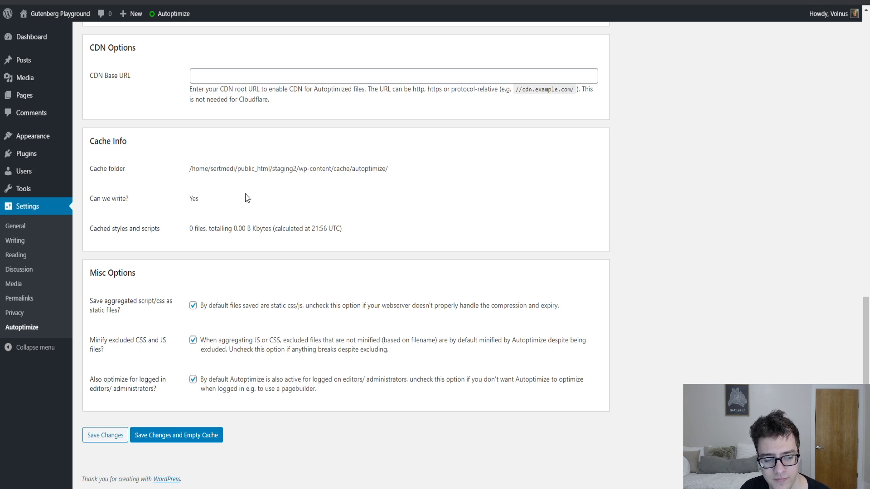
# Turn off optimizing for logged-in editors/administrators, save with emptied cache, and recheck the home page source.
pyautogui.click(193, 379)
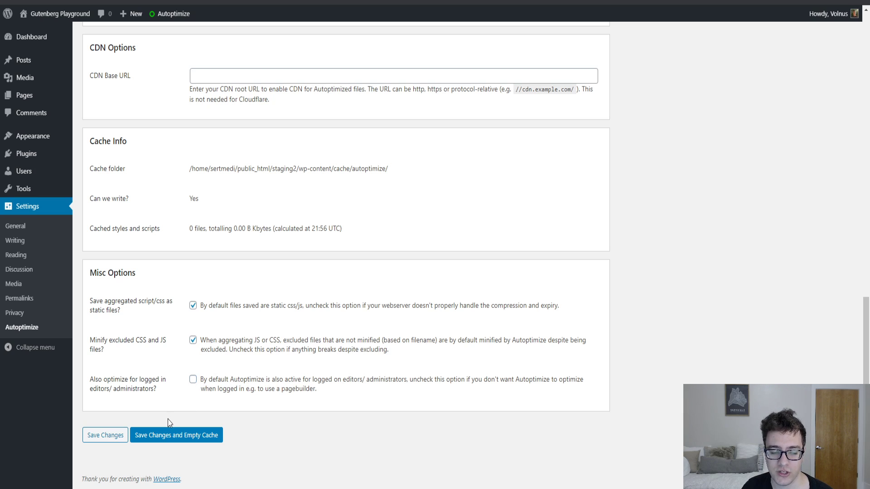
pyautogui.click(156, 436)
pyautogui.hotkey('ctrl', 'Tab')
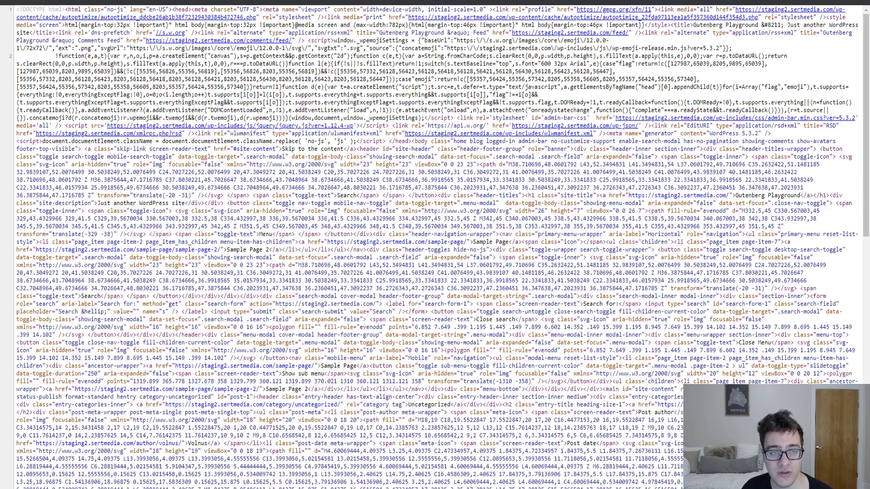
pyautogui.press('F5')
pyautogui.scroll(-20, 435, 244)
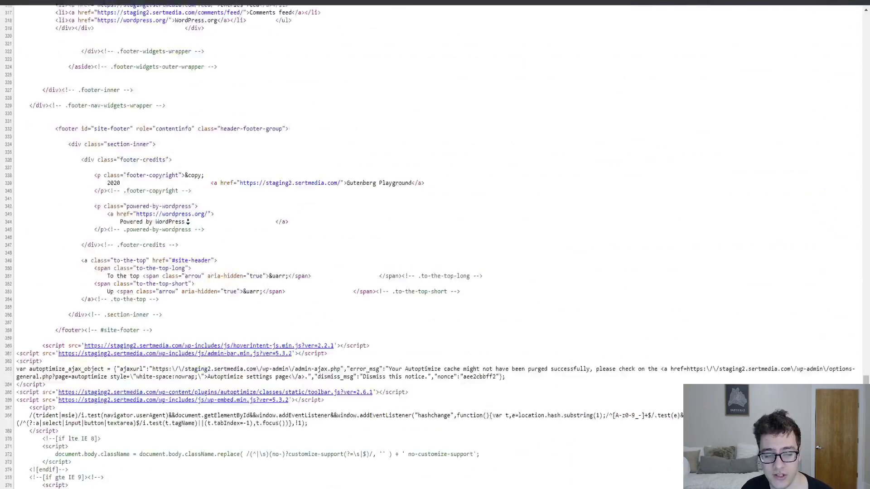
pyautogui.scroll(-8, 188, 221)
pyautogui.hotkey('ctrl', 'shift', 'Tab')
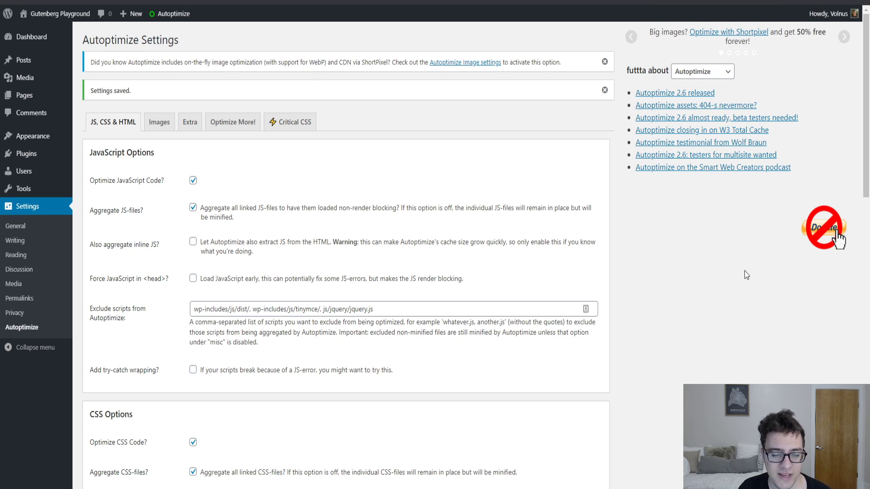
pyautogui.scroll(-1, 719, 345)
pyautogui.scroll(-15, 719, 346)
pyautogui.scroll(17, 682, 393)
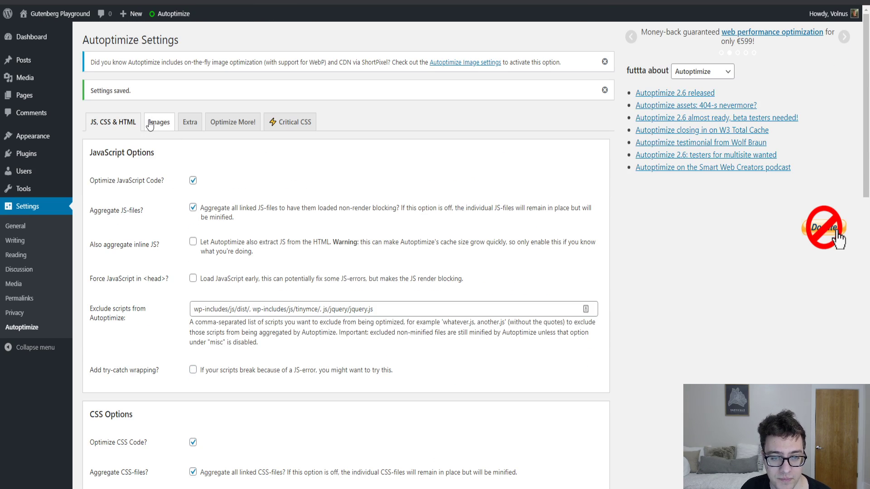
pyautogui.scroll(-2, 183, 90)
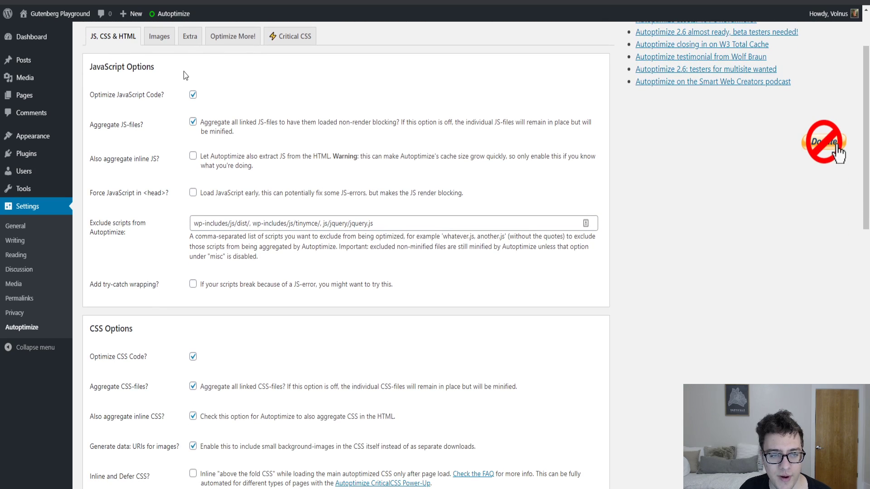
pyautogui.scroll(-2, 211, 129)
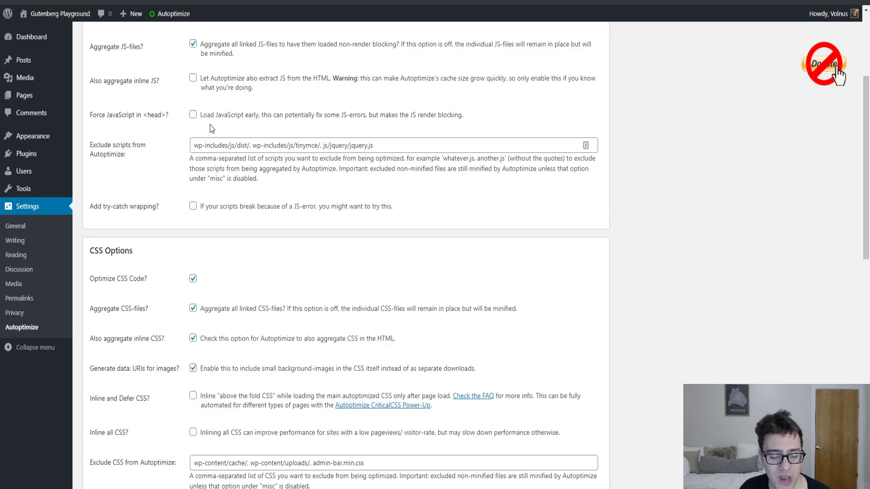
pyautogui.scroll(-3, 211, 129)
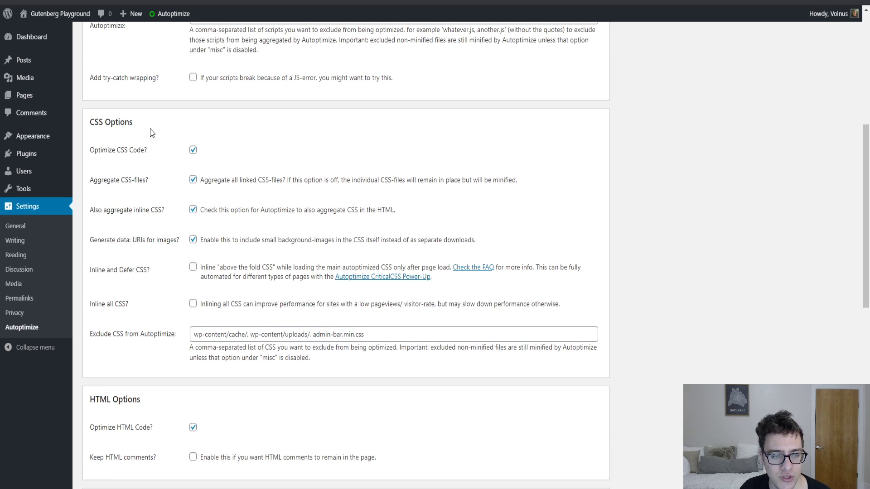
pyautogui.scroll(-7, 152, 133)
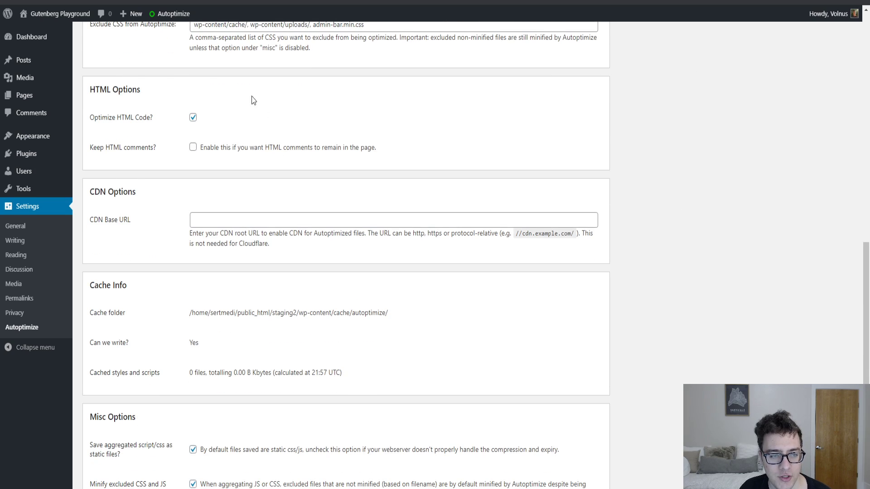
pyautogui.scroll(-3, 179, 163)
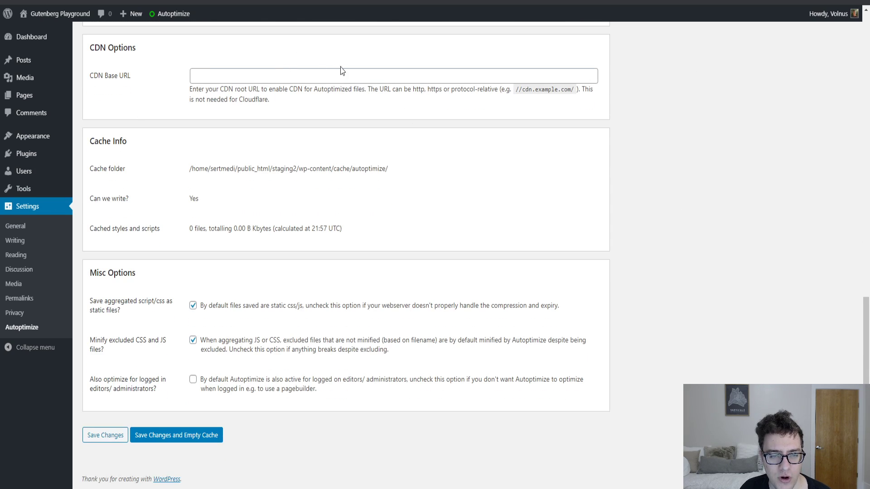
pyautogui.click(343, 72)
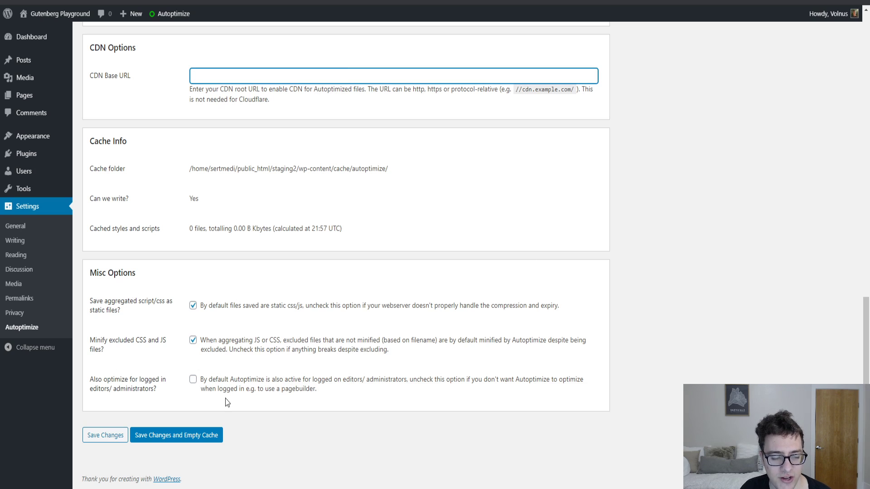
pyautogui.press('Return')
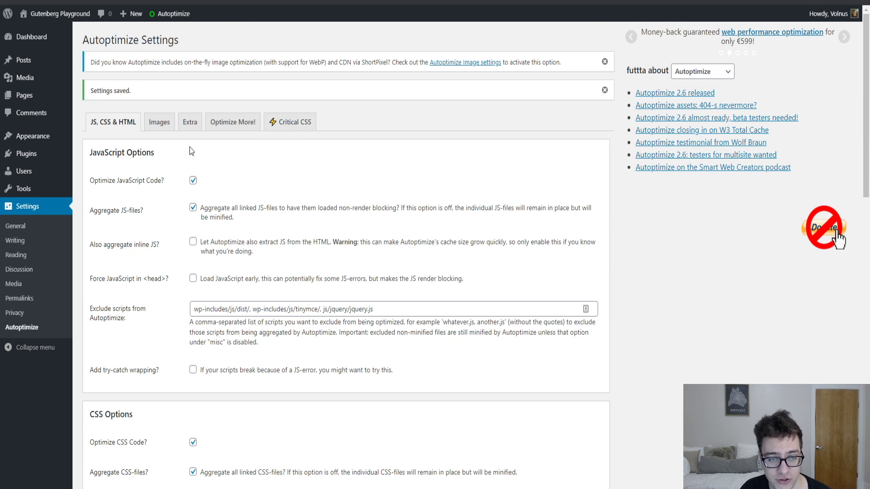
# Switch to Autoptimize's Images settings tab.
pyautogui.click(154, 124)
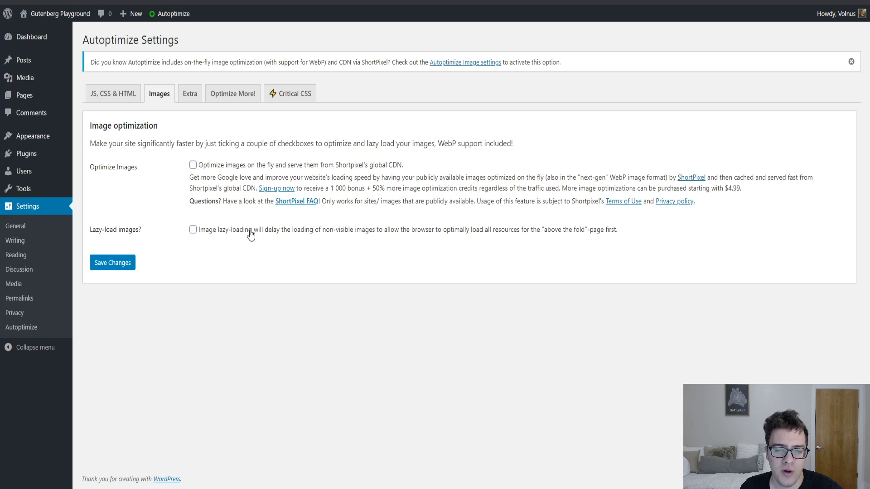
# Check 'Lazy-load images?' and save the Images settings.
pyautogui.click(193, 230)
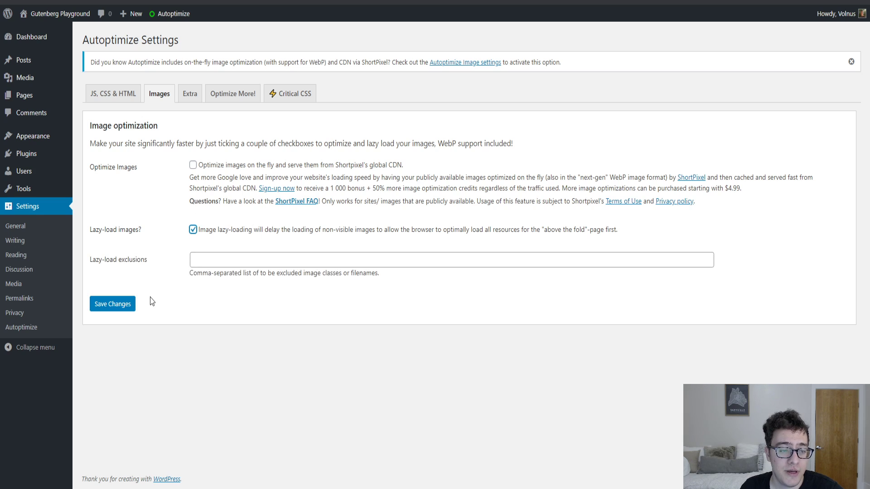
pyautogui.click(111, 304)
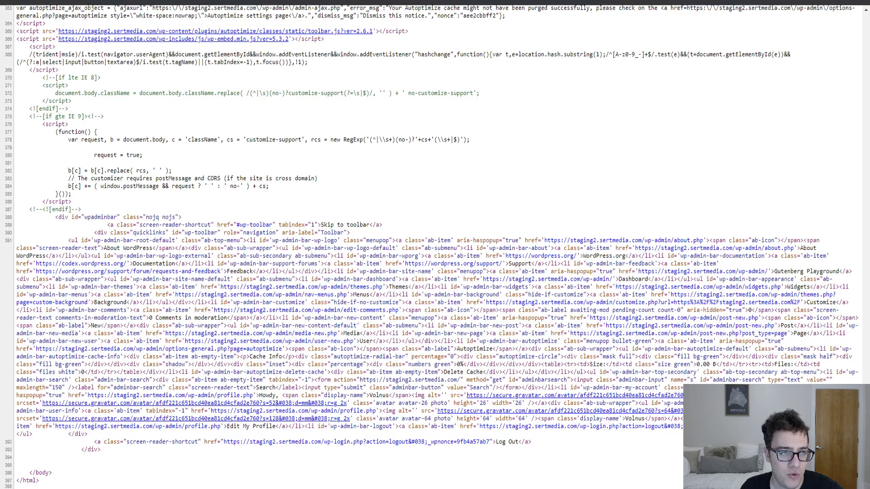
pyautogui.scroll(15, 339, 208)
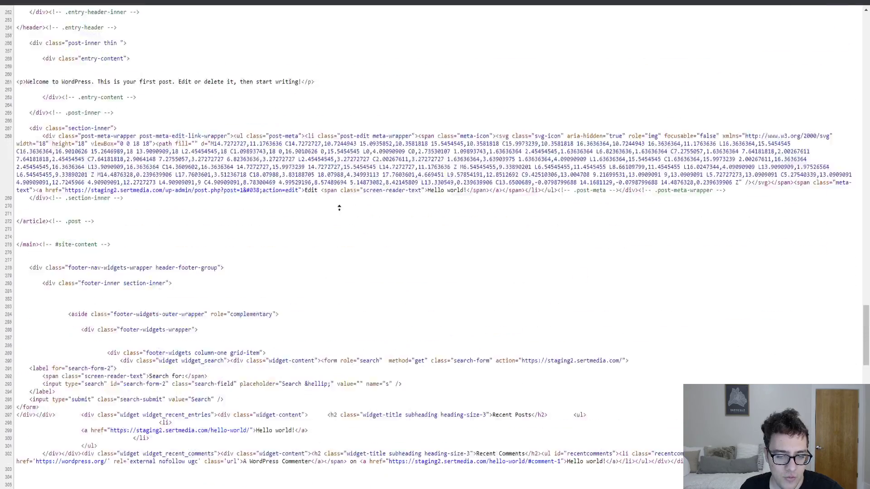
# Scroll the Hello world post and open DevTools on the commenter avatar image.
pyautogui.scroll(20, 339, 207)
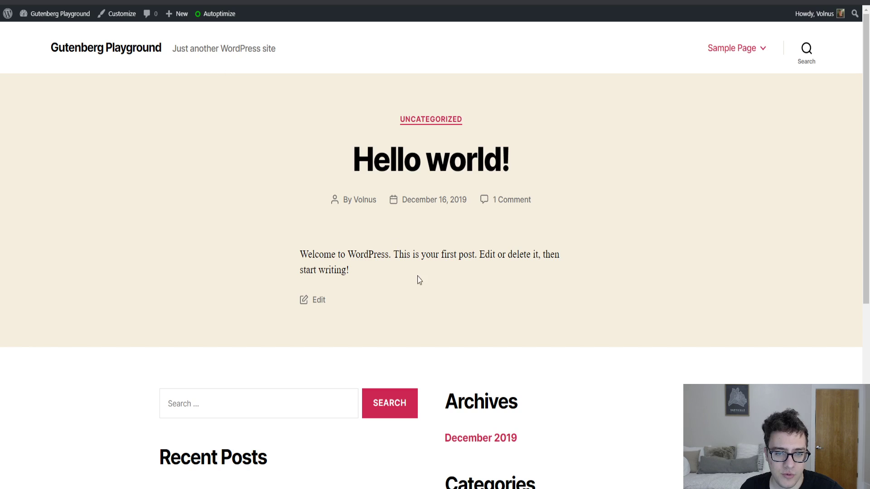
pyautogui.scroll(-3, 417, 276)
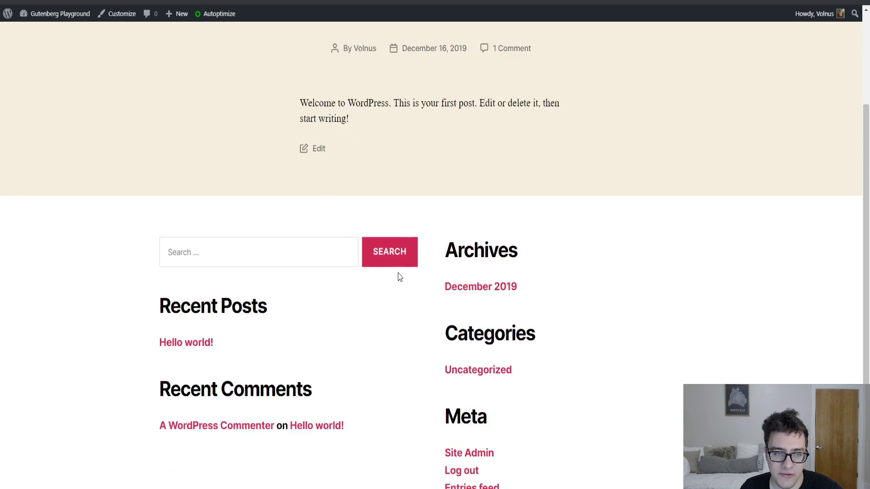
pyautogui.scroll(-3, 400, 277)
pyautogui.scroll(6, 293, 247)
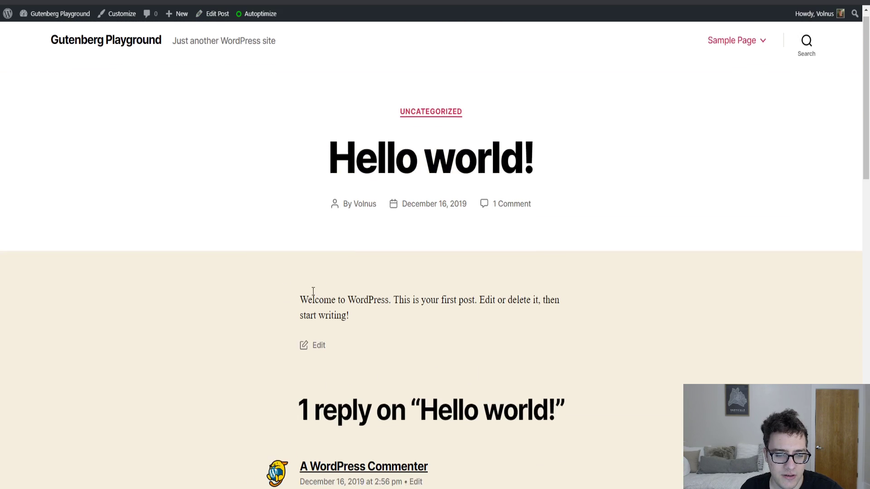
pyautogui.scroll(-6, 293, 213)
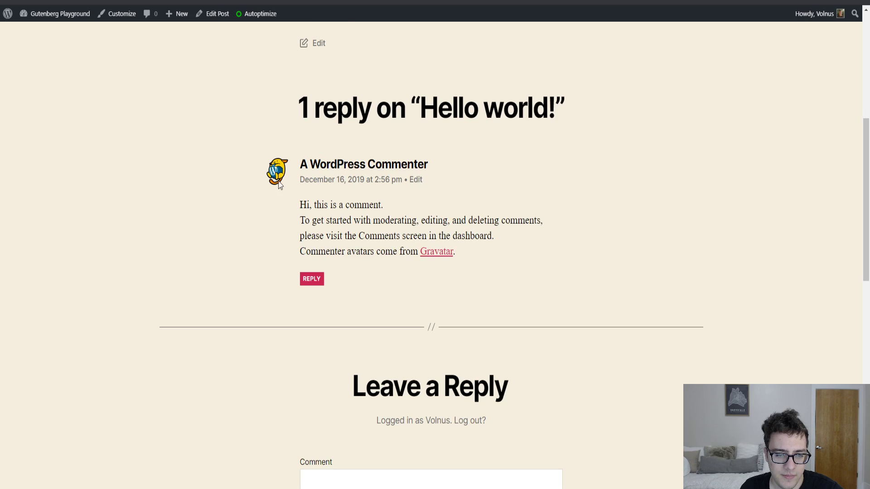
pyautogui.hotkey('ctrl', 'shift', 'i')
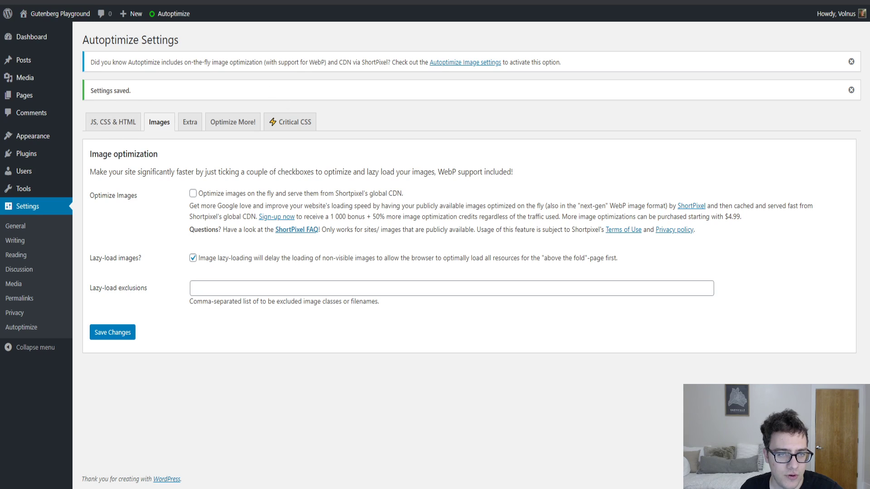
# Re-enable optimizing for logged-in editors/administrators on the JS, CSS & HTML tab and save with emptied cache.
pyautogui.click(113, 122)
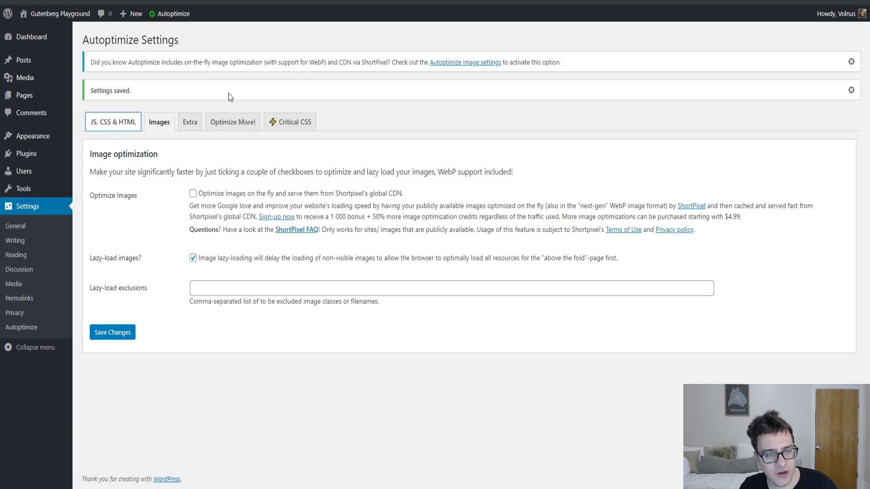
pyautogui.scroll(-15, 233, 453)
pyautogui.click(193, 379)
pyautogui.click(176, 435)
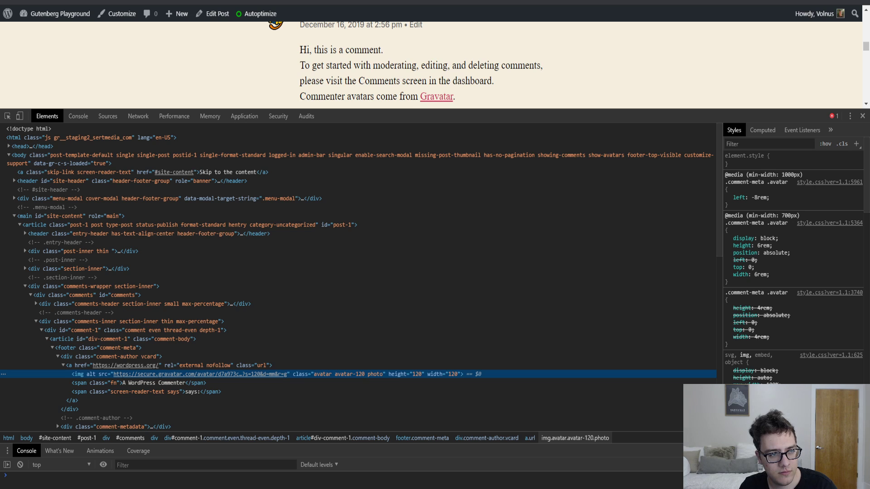
# Reload the post with DevTools open and search its page source for 'img'.
pyautogui.press('F5')
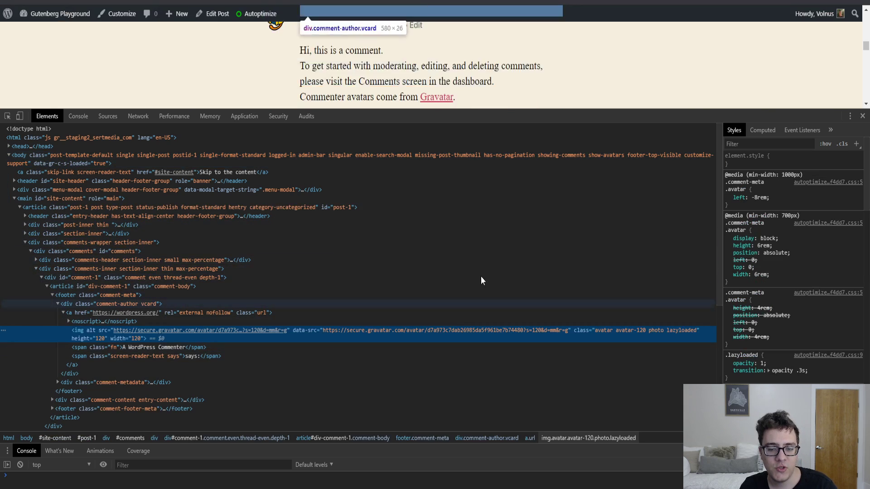
pyautogui.hotkey('ctrl', 'u')
pyautogui.hotkey('ctrl', 'w')
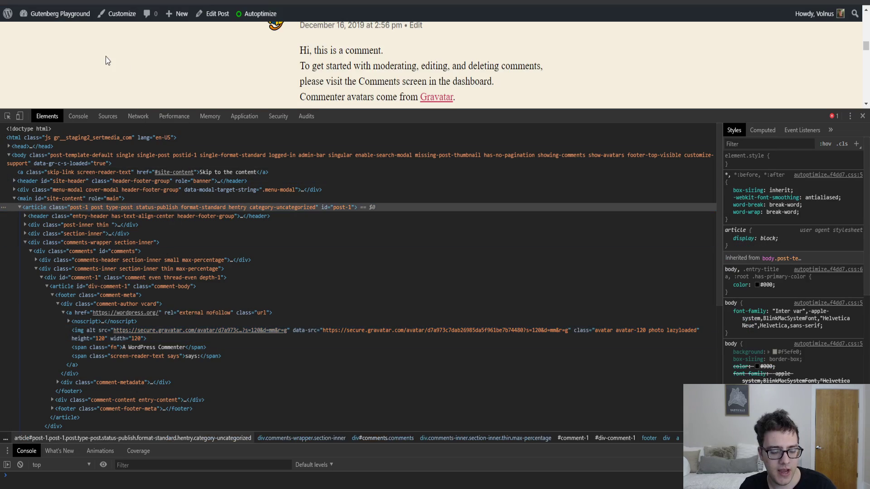
pyautogui.hotkey('ctrl', 'u')
pyautogui.hotkey('ctrl', 'f')
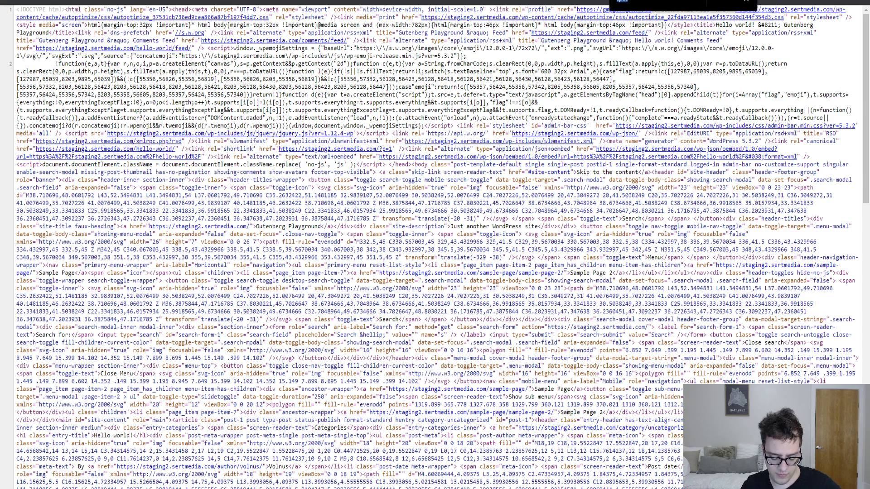
pyautogui.write('img')
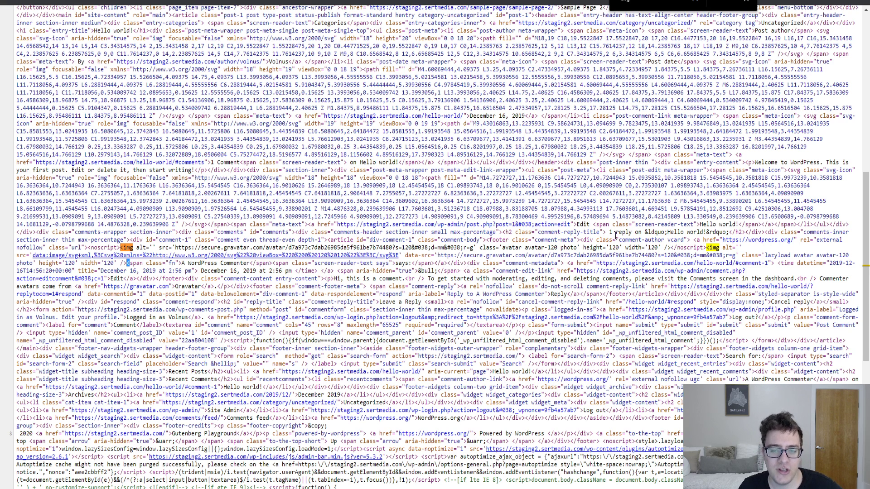
# Close the source, reload the live post, and return to the Autoptimize settings.
pyautogui.hotkey('ctrl', 'w')
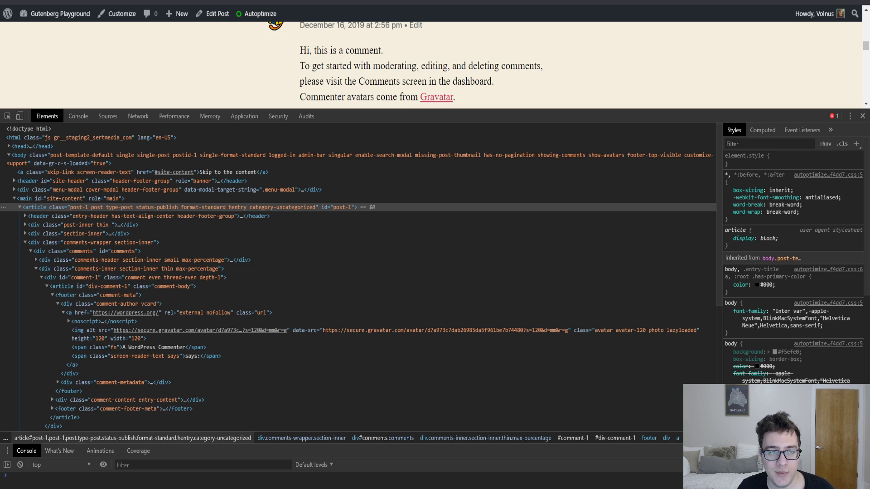
pyautogui.press('F5')
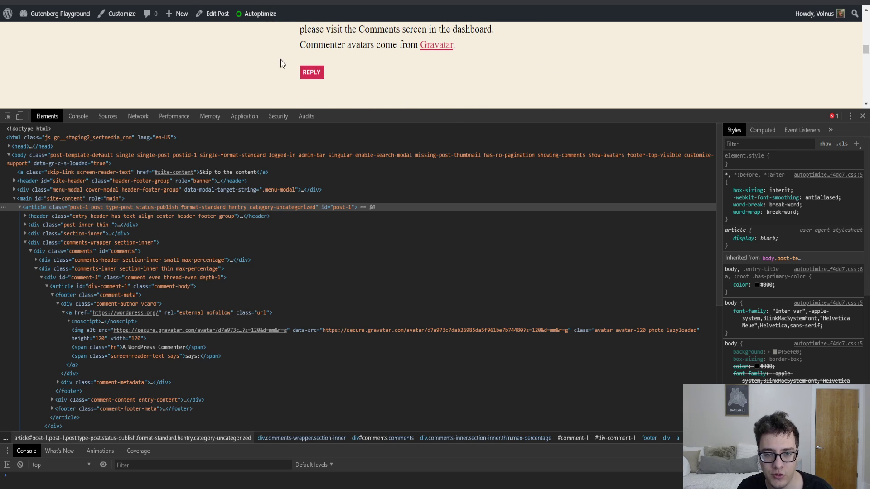
pyautogui.scroll(-15, 281, 63)
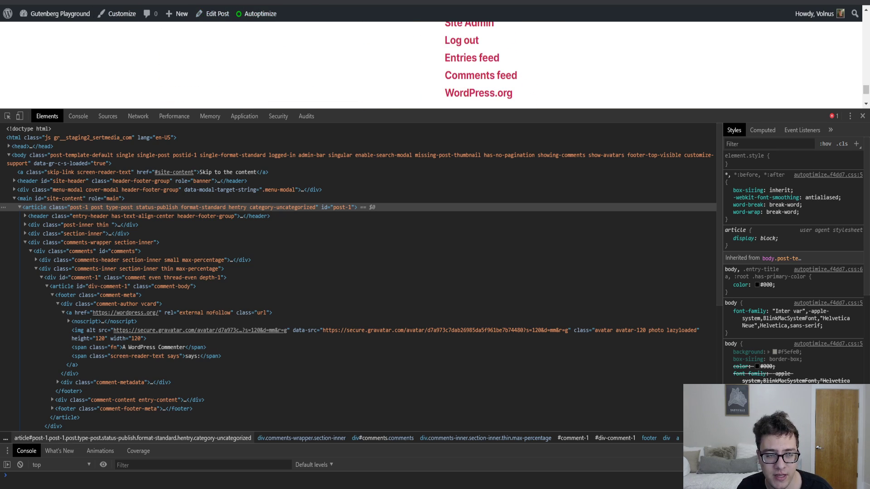
pyautogui.hotkey('ctrl', 'Tab')
# On the Extra tab, enable Remove emojis and Remove query strings from static resources.
pyautogui.scroll(-5, 345, 242)
pyautogui.scroll(5, 200, 106)
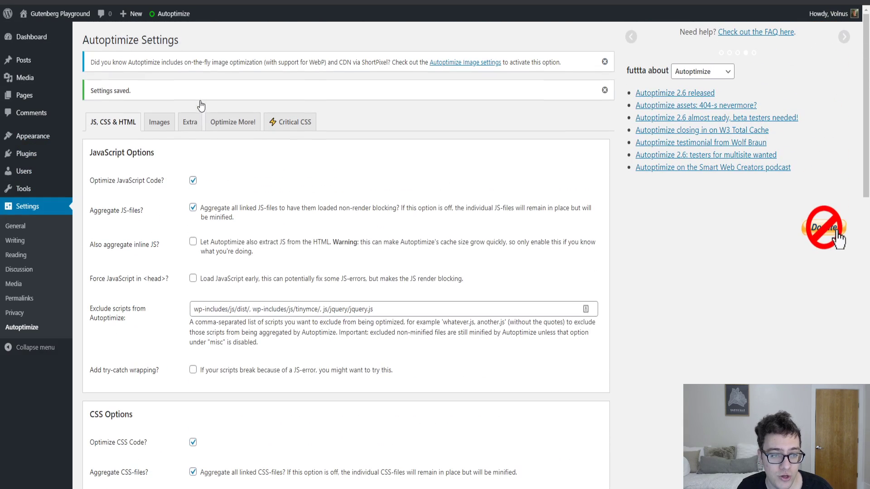
pyautogui.click(164, 122)
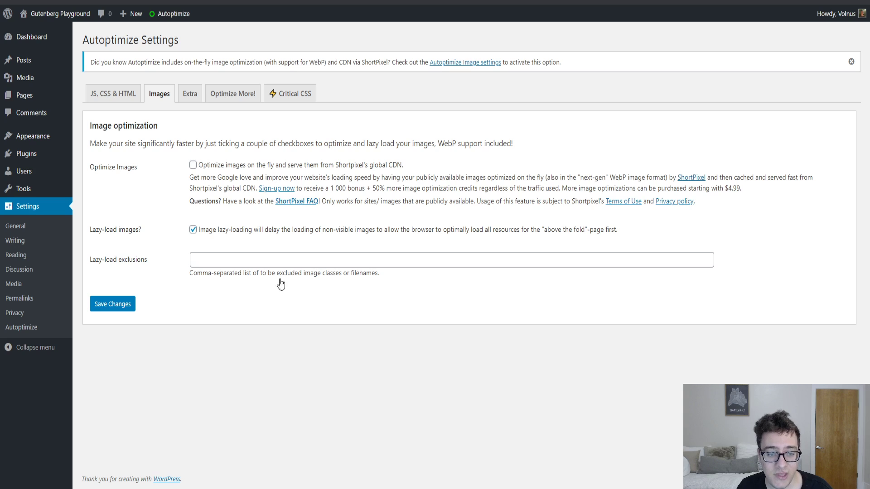
pyautogui.click(190, 94)
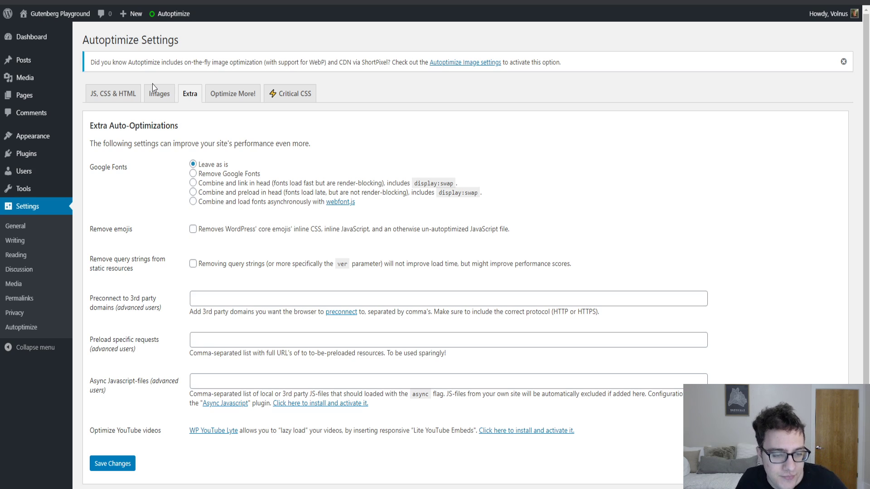
pyautogui.click(231, 231)
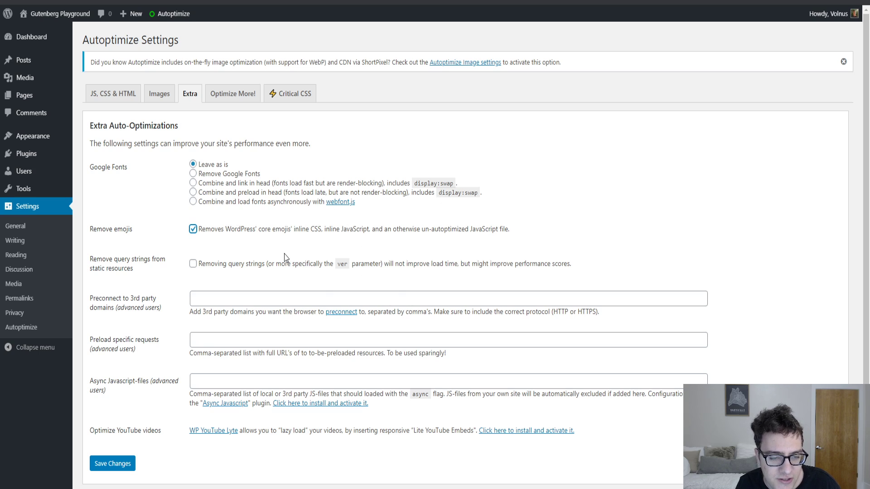
pyautogui.click(274, 269)
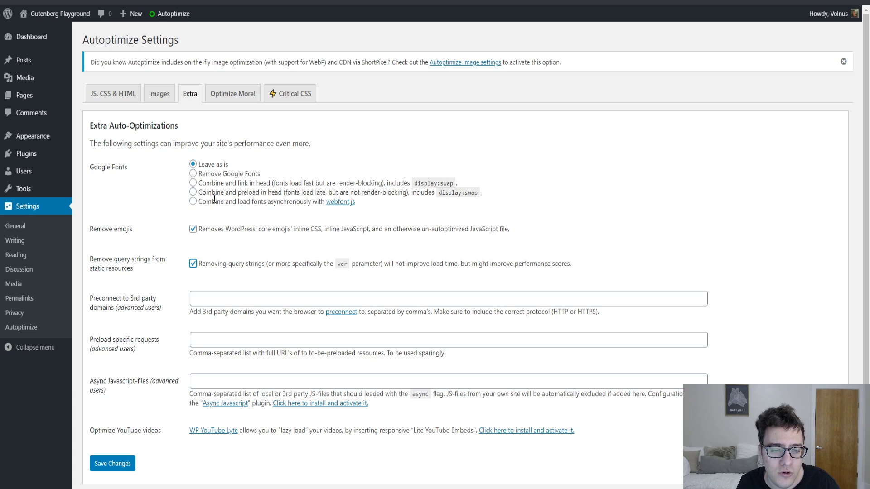
pyautogui.tripleClick(273, 205)
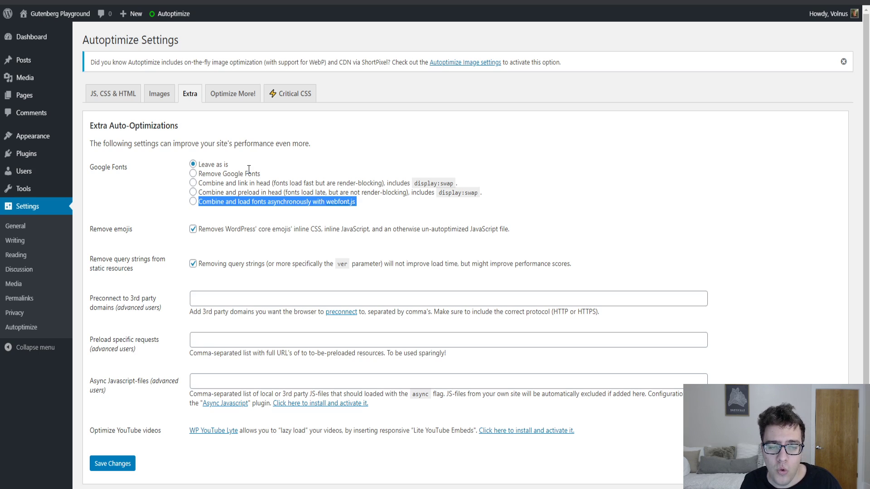
# Set Google Fonts to 'Combine and preload in head' and save the Extra settings.
pyautogui.click(194, 191)
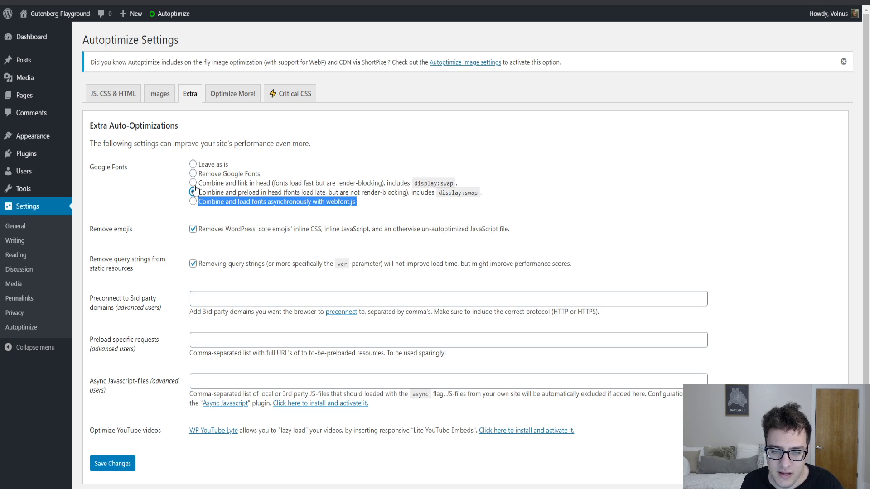
pyautogui.scroll(-1, 195, 190)
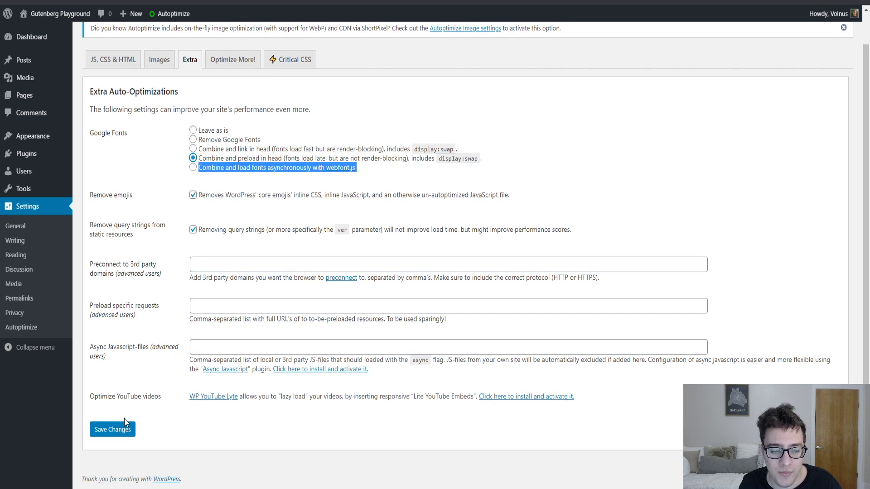
pyautogui.click(117, 429)
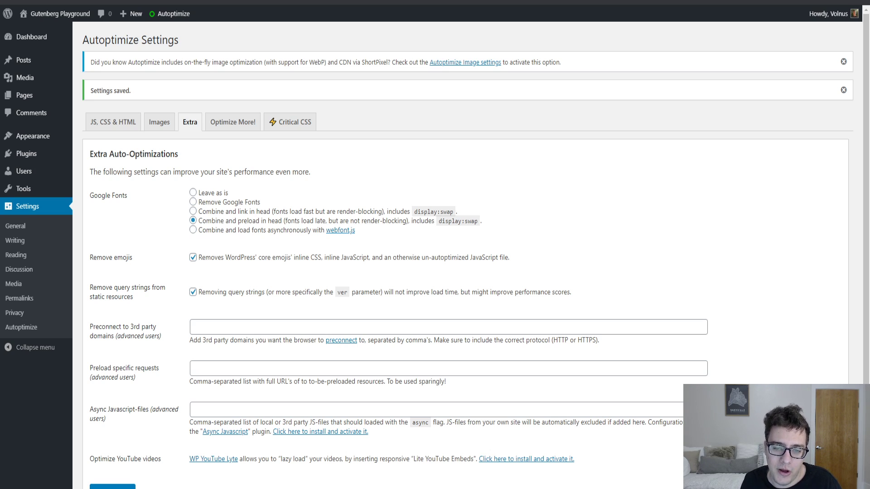
pyautogui.hotkey('ctrl', 'Tab')
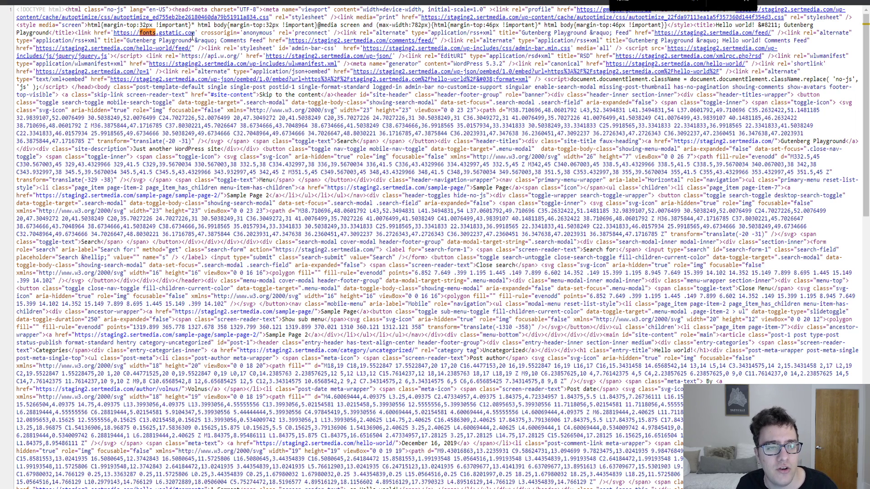
# Close the view-source tab and return to the saved Autoptimize Extra settings.
pyautogui.hotkey('ctrl', 'w')
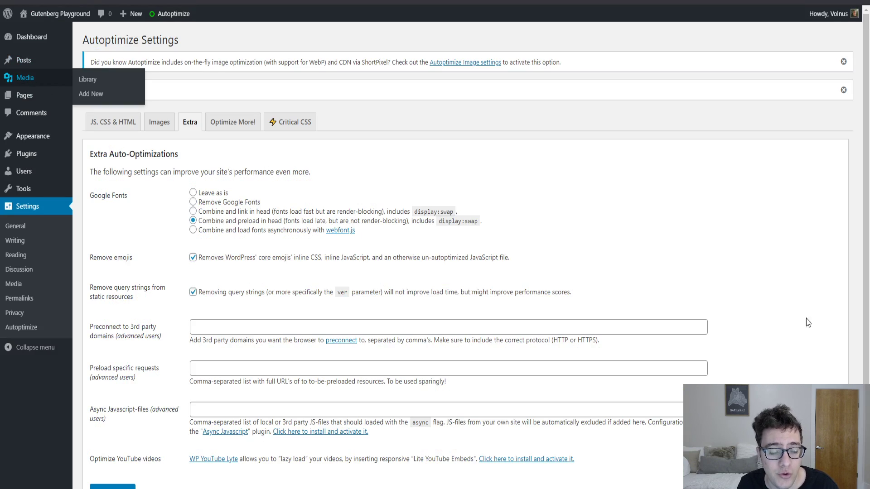
pyautogui.scroll(-3, 553, 363)
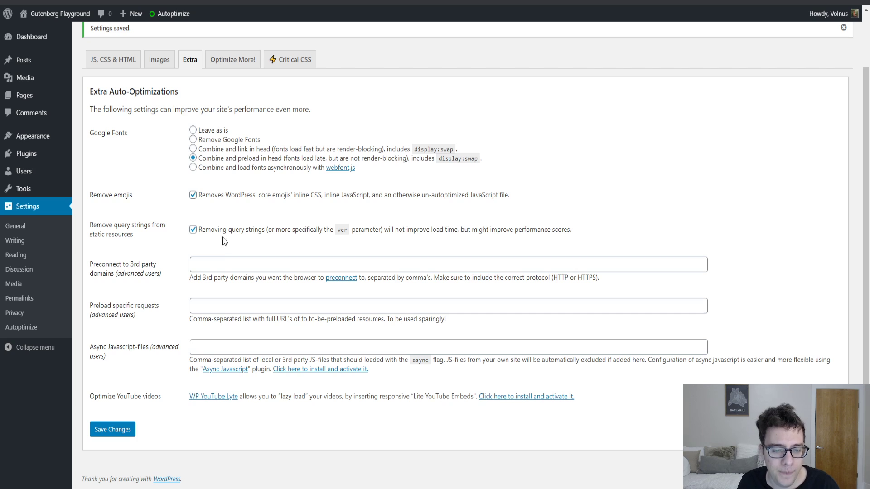
# Inspect the empty Preload specific requests and Async Javascript-files fields on the Extra tab.
pyautogui.click(215, 310)
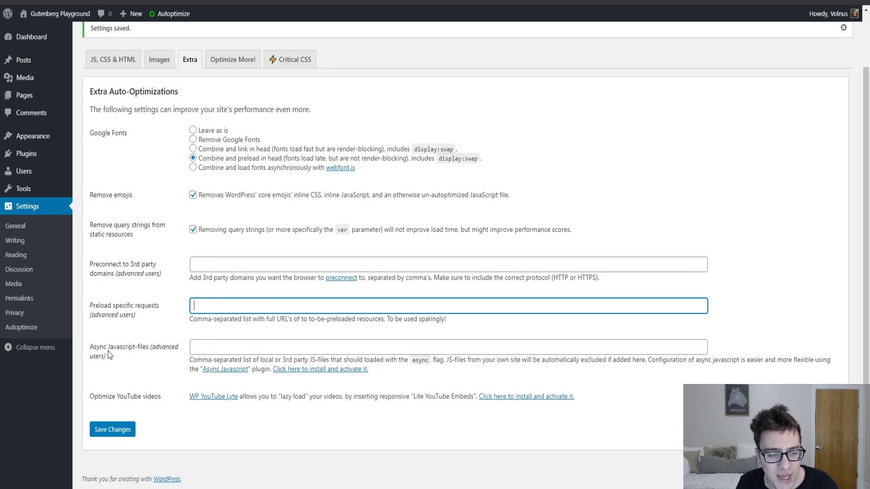
pyautogui.moveTo(113, 348); pyautogui.dragTo(143, 361)
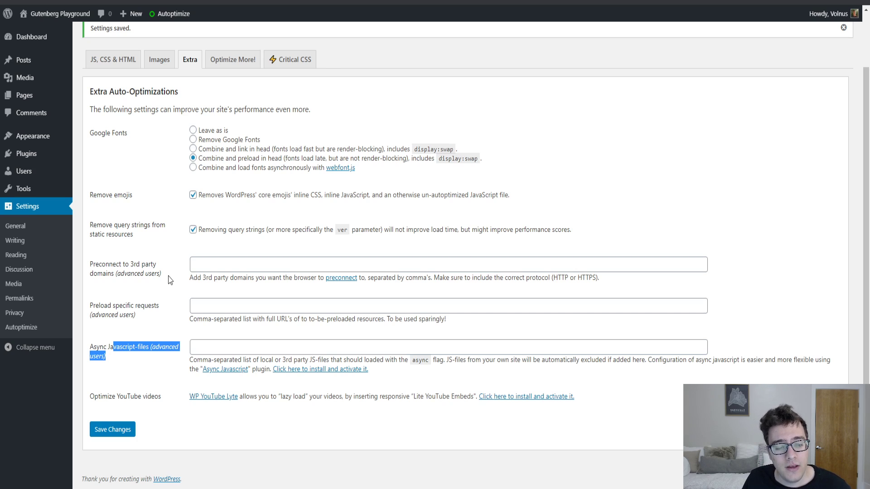
pyautogui.click(216, 352)
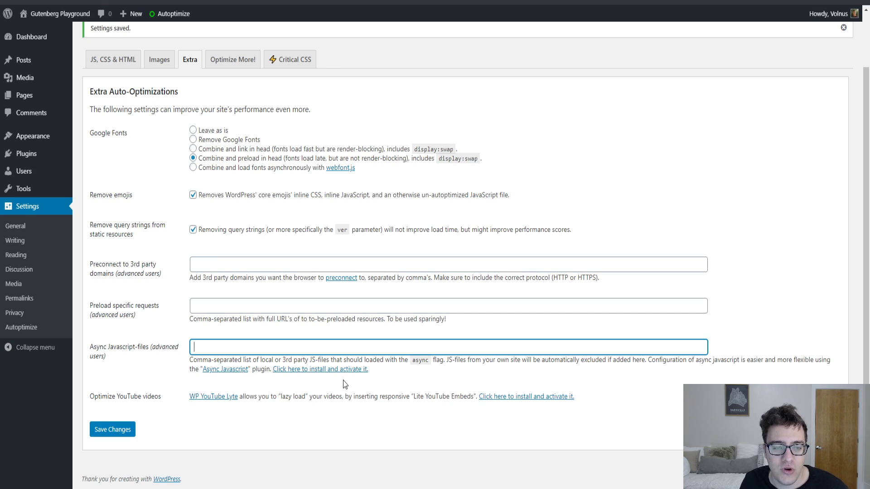
pyautogui.click(196, 302)
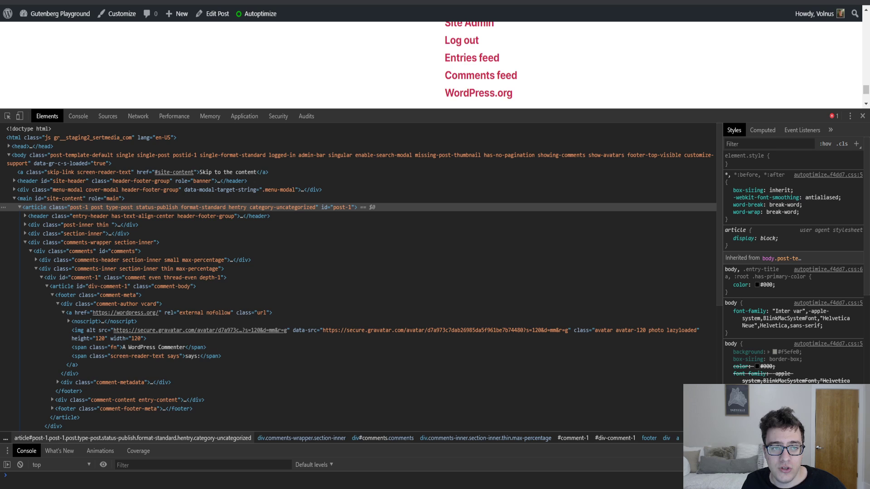
pyautogui.scroll(10, 181, 77)
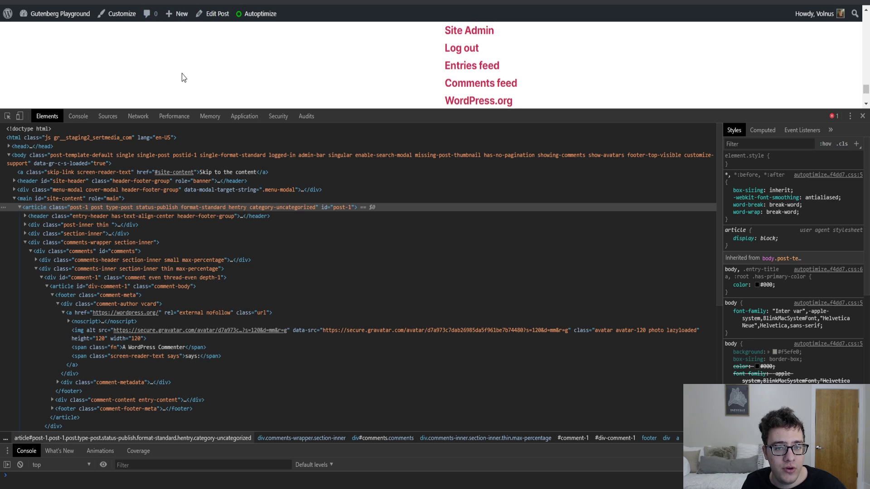
# Paste the site address into Preload specific requests, save, and reload the page source.
pyautogui.scroll(10, 290, 43)
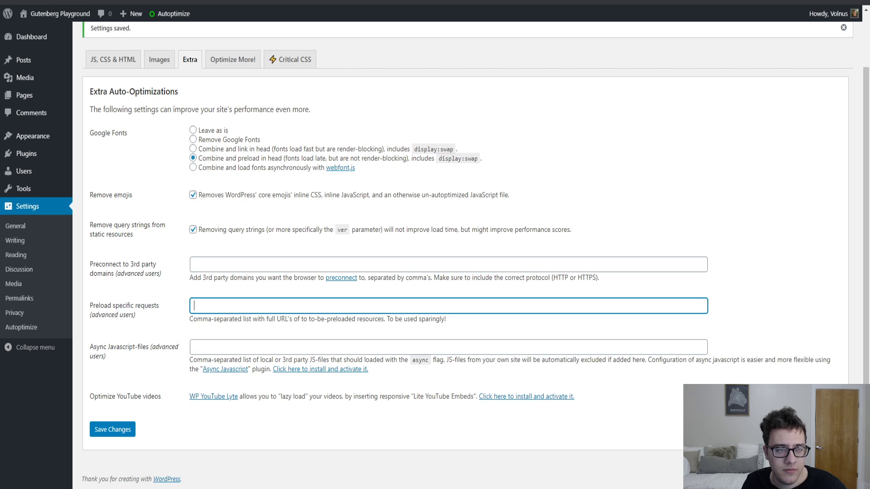
pyautogui.write('https://staging2.sertmedia.com/')
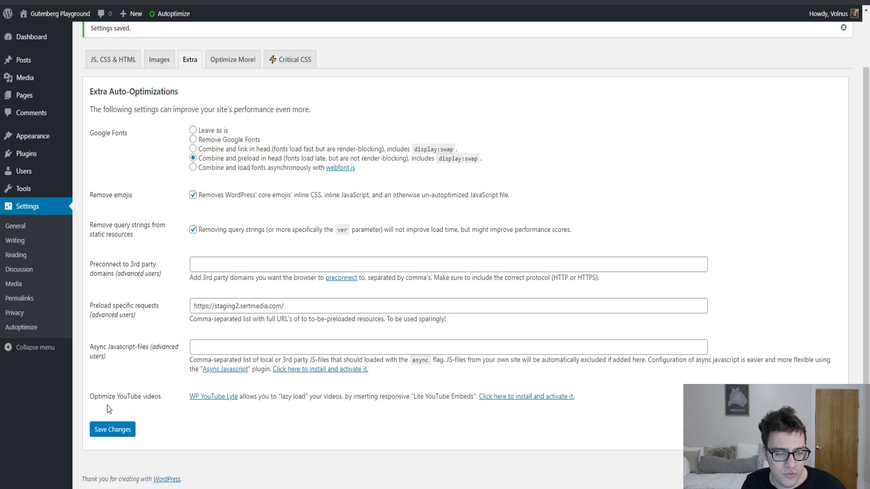
pyautogui.click(106, 429)
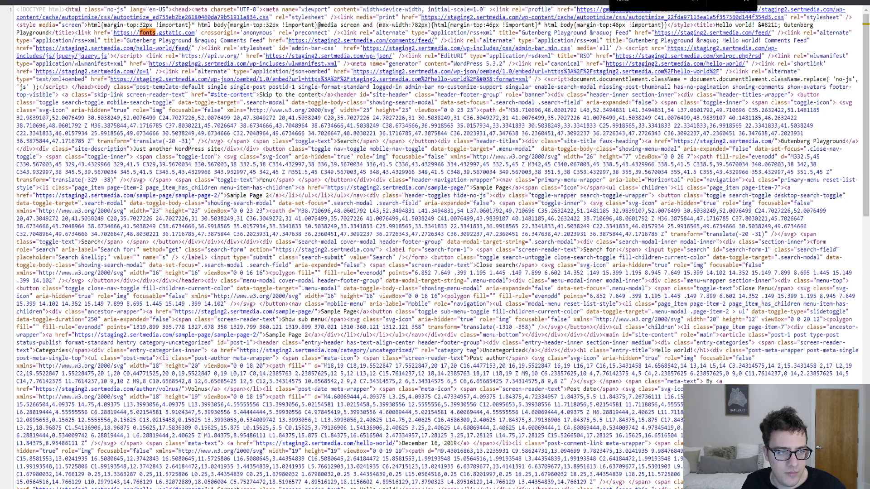
pyautogui.press('F5')
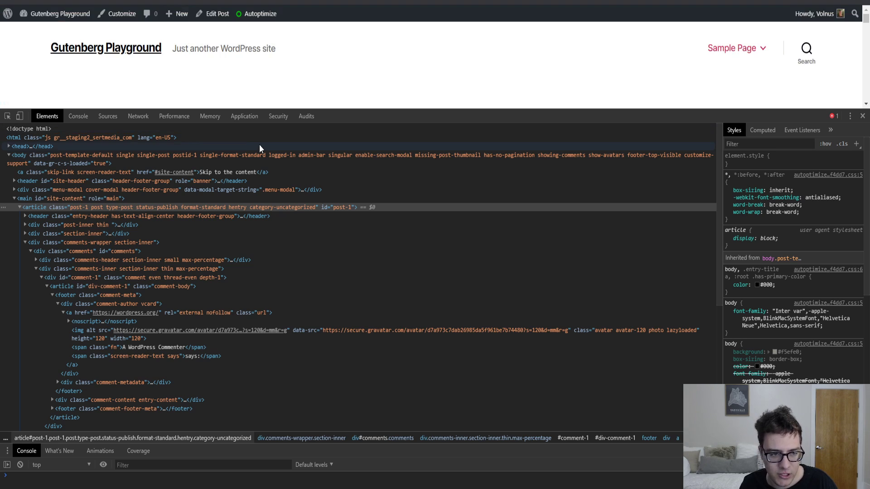
# Capture the home page's requests in the DevTools Network log, briefly filtering by the site URL.
pyautogui.click(138, 117)
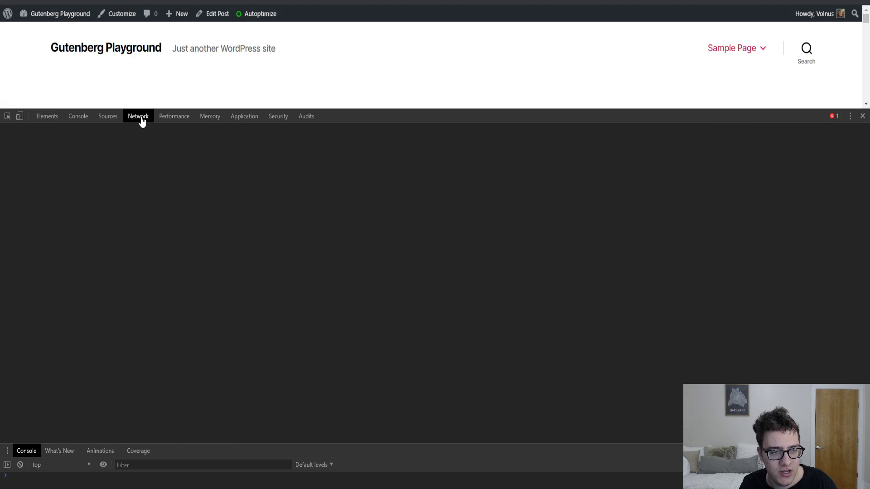
pyautogui.press('F5')
pyautogui.press('F5')
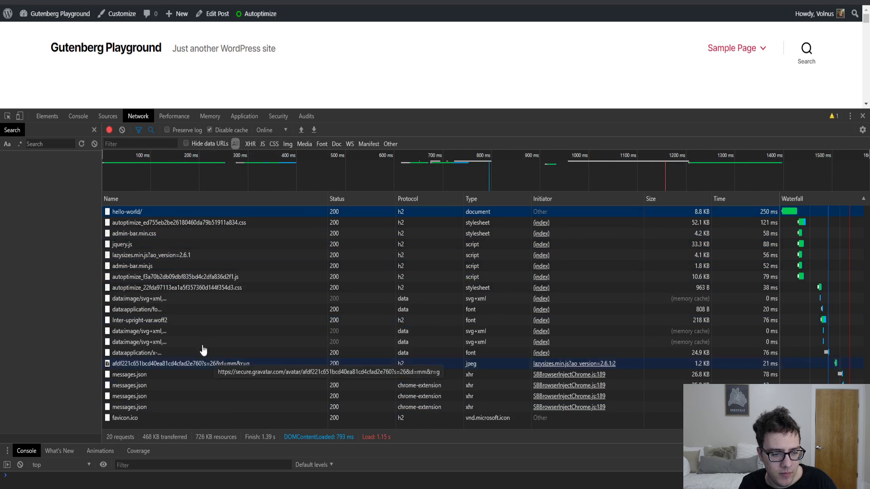
pyautogui.click(135, 143)
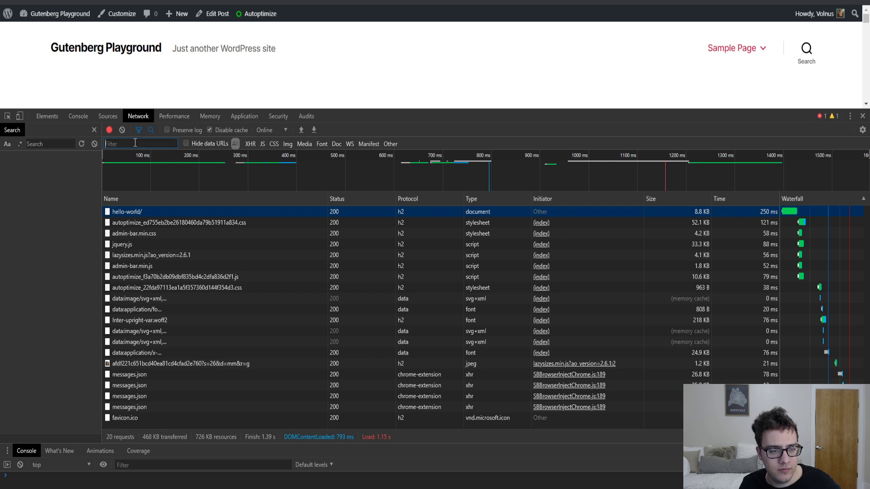
pyautogui.write('https://staging2.sertmedia.com/')
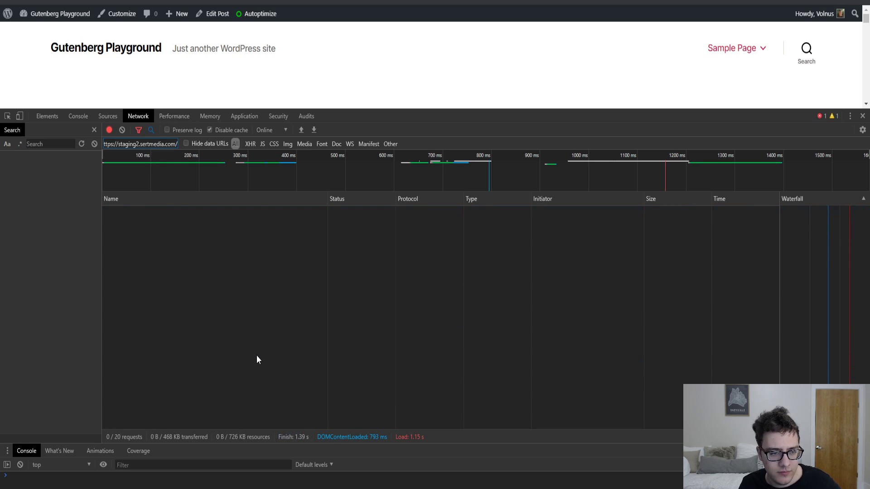
pyautogui.hotkey('ctrl', 'a')
pyautogui.press('BackSpace')
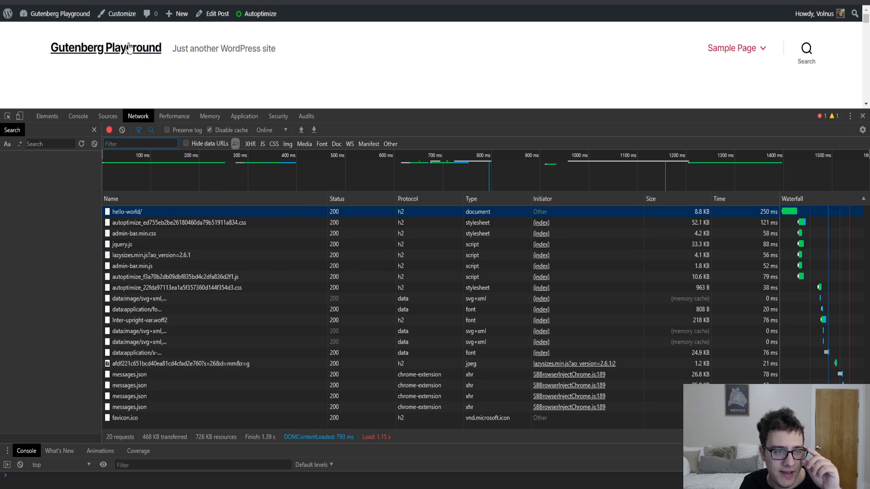
pyautogui.click(131, 45)
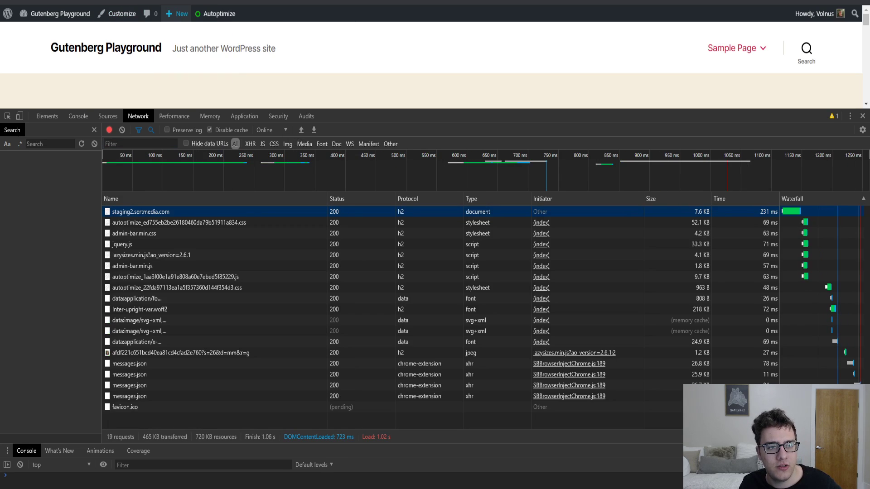
pyautogui.scroll(-3, 380, 63)
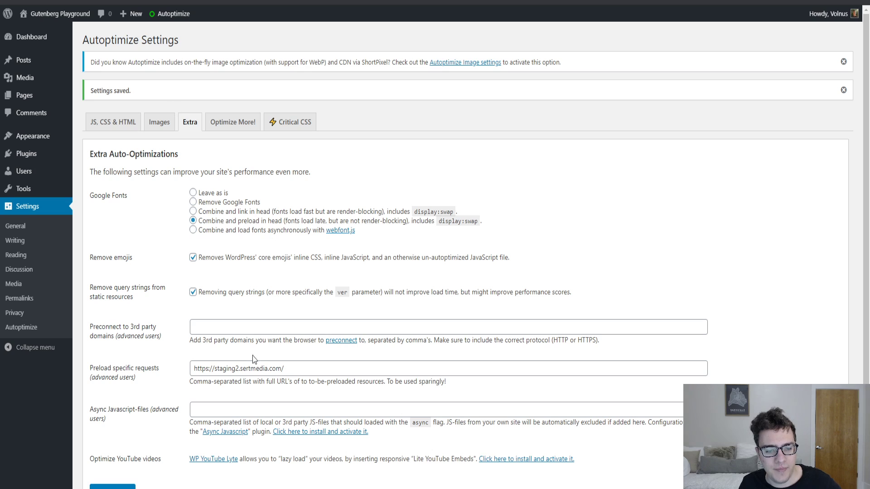
pyautogui.click(254, 368)
pyautogui.hotkey('ctrl', 'a')
pyautogui.write('https://staging2.sertmedia.com/hello-world/')
pyautogui.scroll(-2, 227, 383)
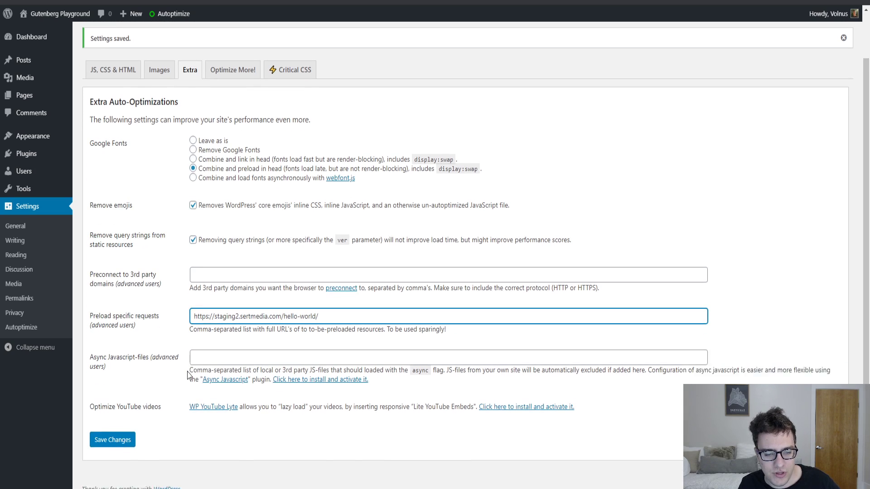
pyautogui.click(113, 429)
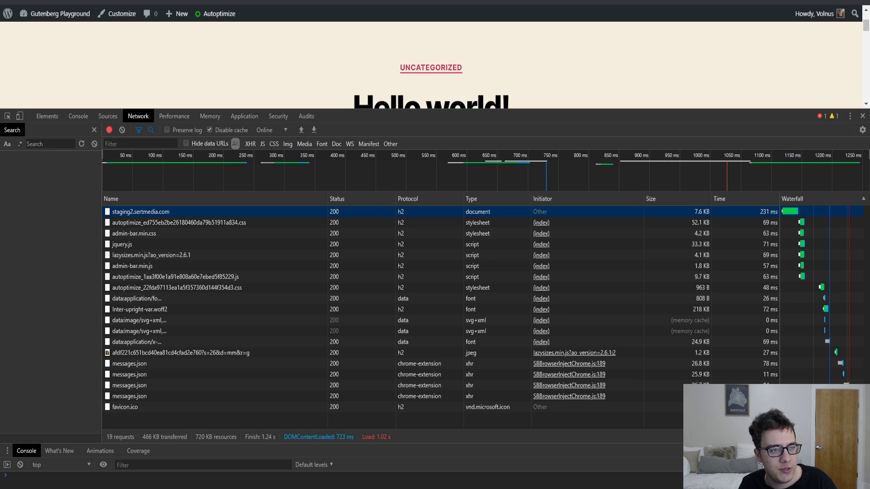
# Reload the post to capture its network requests, briefly filter by its URL, then close DevTools.
pyautogui.hotkey('ctrl', 'r')
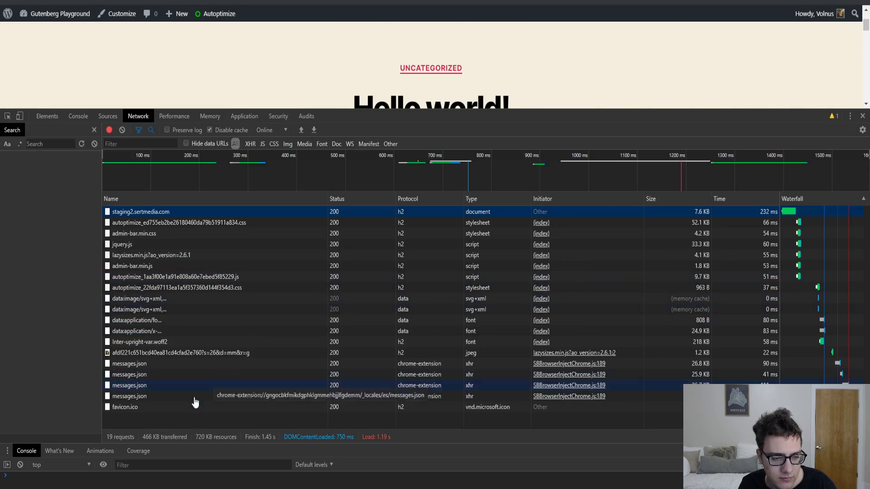
pyautogui.click(138, 144)
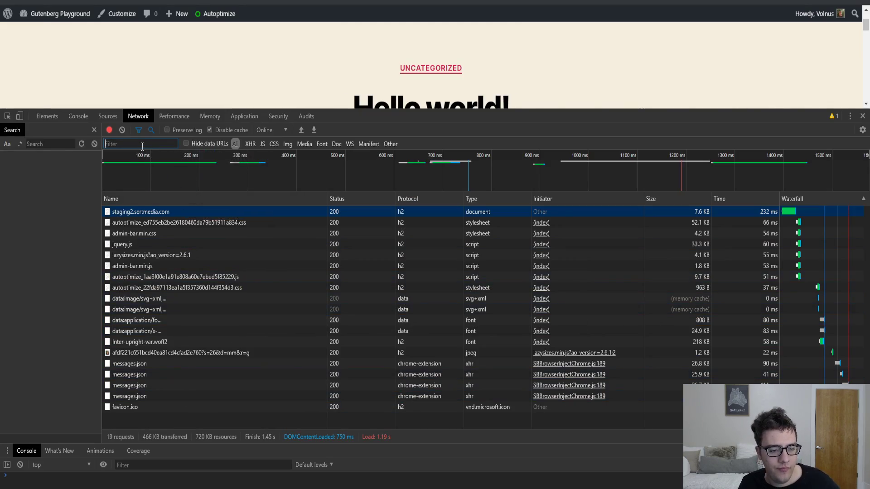
pyautogui.hotkey('ctrl', 'v')
pyautogui.hotkey('ctrl', 'a')
pyautogui.press('BackSpace')
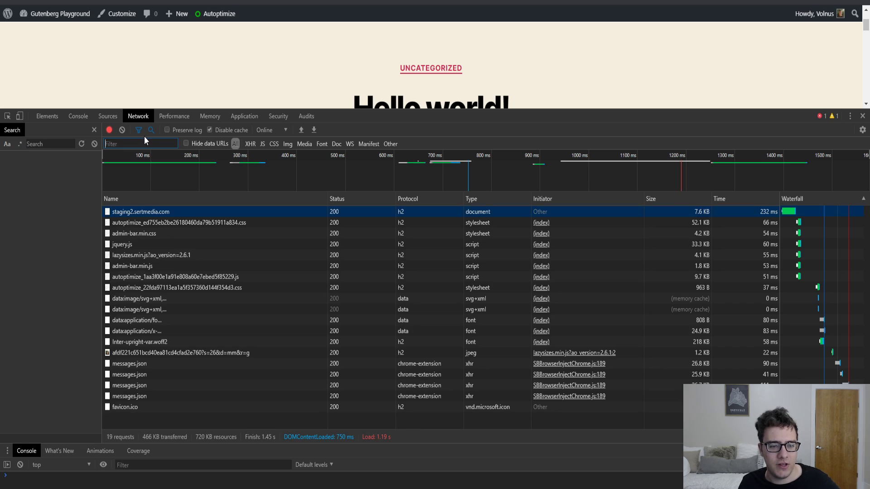
pyautogui.click(863, 117)
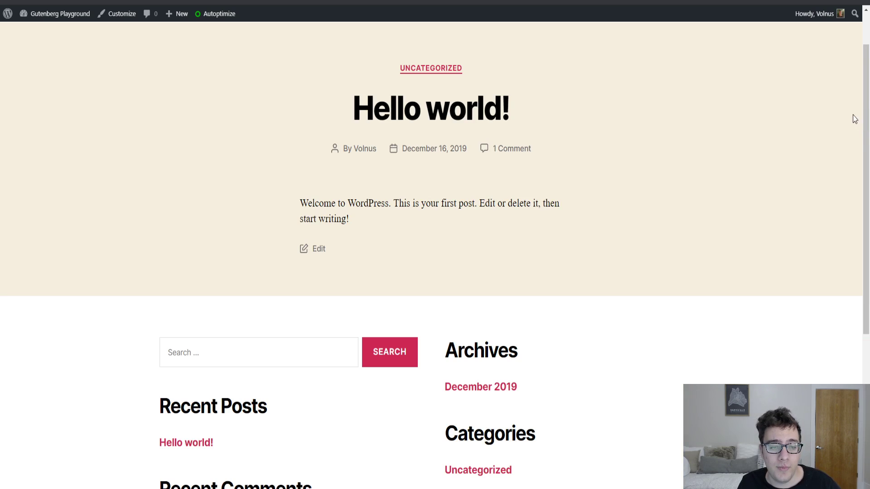
# Delete the URL from the Preload specific requests field on the Extra tab.
pyautogui.hotkey('ctrl', 'Tab')
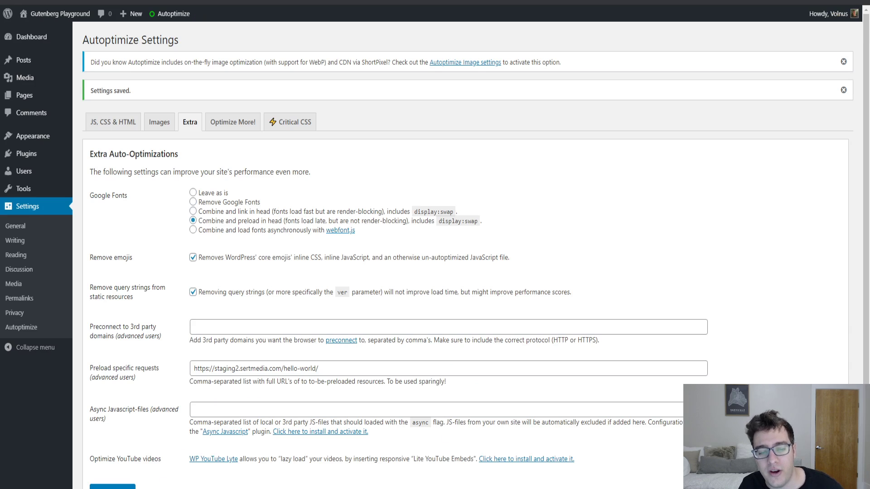
pyautogui.hotkey('ctrl', 'Tab')
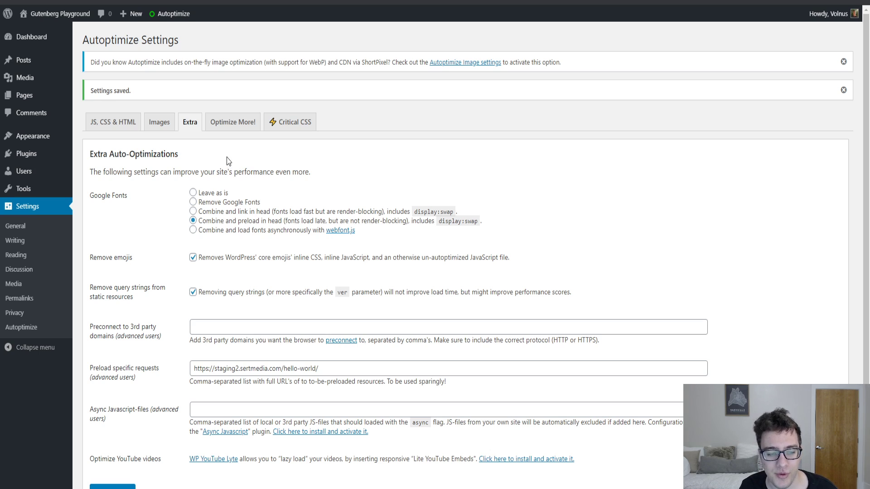
pyautogui.tripleClick(254, 362)
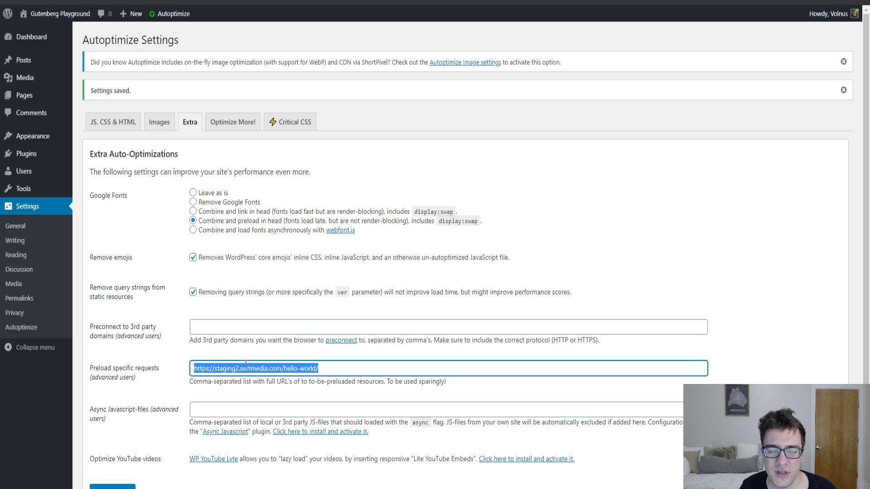
pyautogui.press('BackSpace')
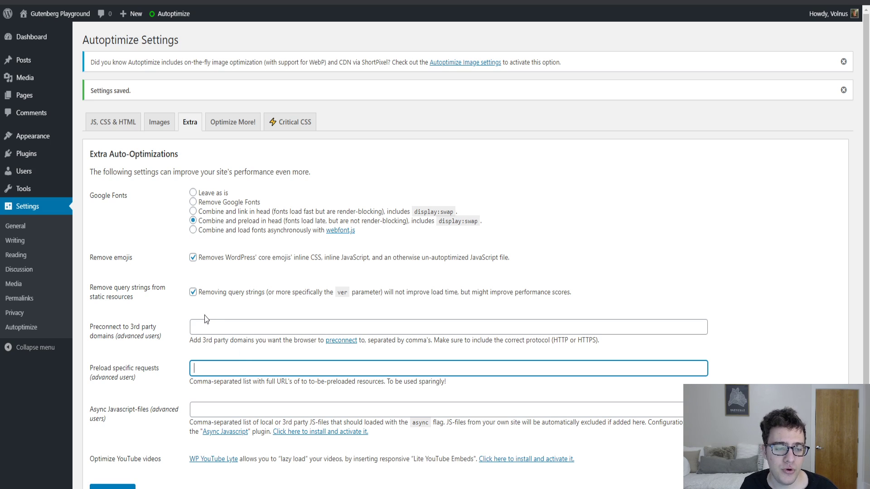
pyautogui.click(210, 339)
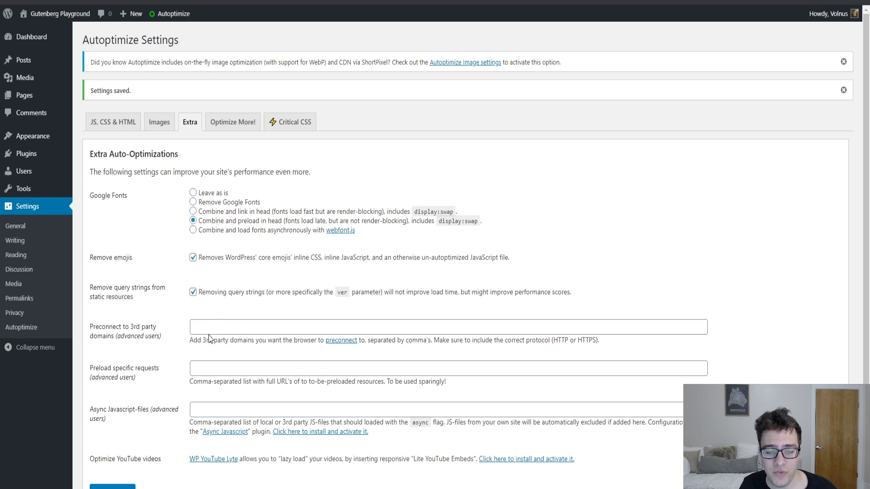
pyautogui.click(199, 327)
# Check the Hello world post's raw page source, then save the Extra settings with preload emptied.
pyautogui.hotkey('ctrl', 'Tab')
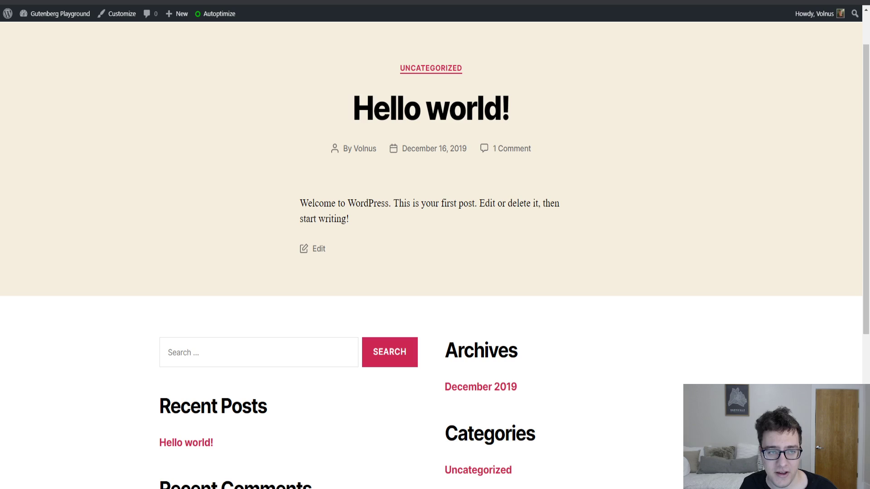
pyautogui.hotkey('ctrl', 'u')
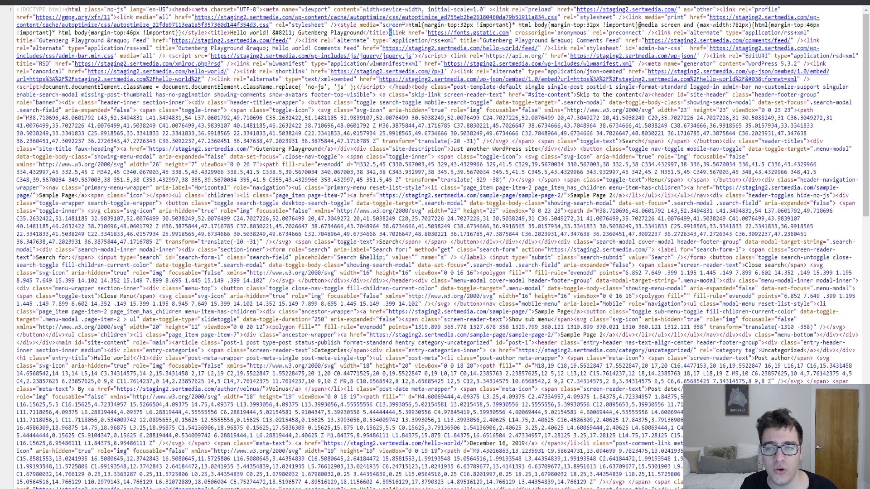
pyautogui.moveTo(391, 32); pyautogui.dragTo(405, 25)
pyautogui.hotkey('ctrl', 'w')
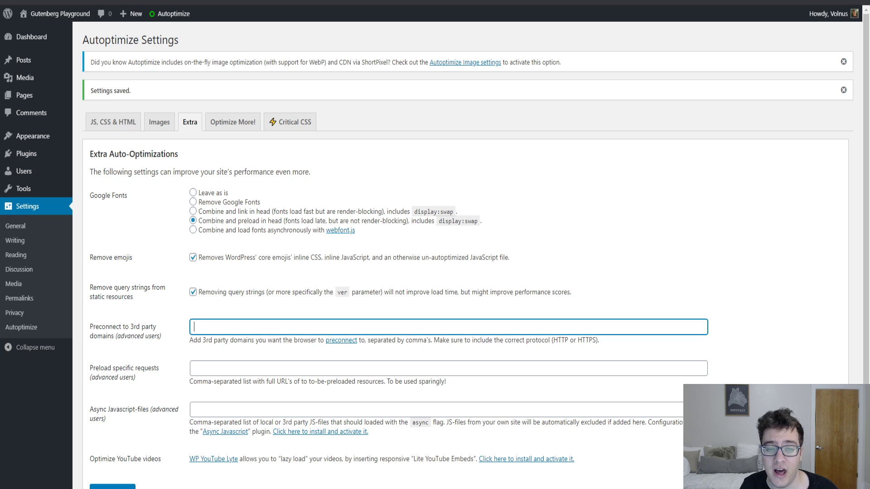
pyautogui.scroll(-2, 173, 453)
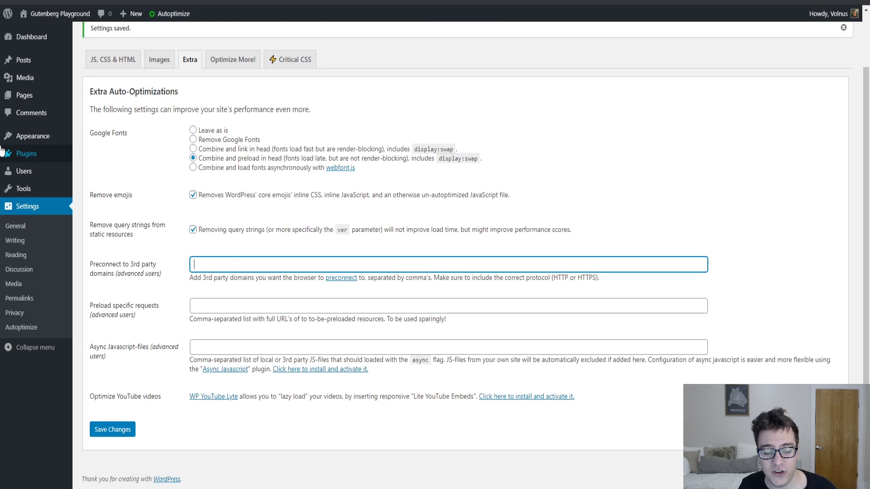
pyautogui.click(113, 430)
pyautogui.scroll(2, 266, 196)
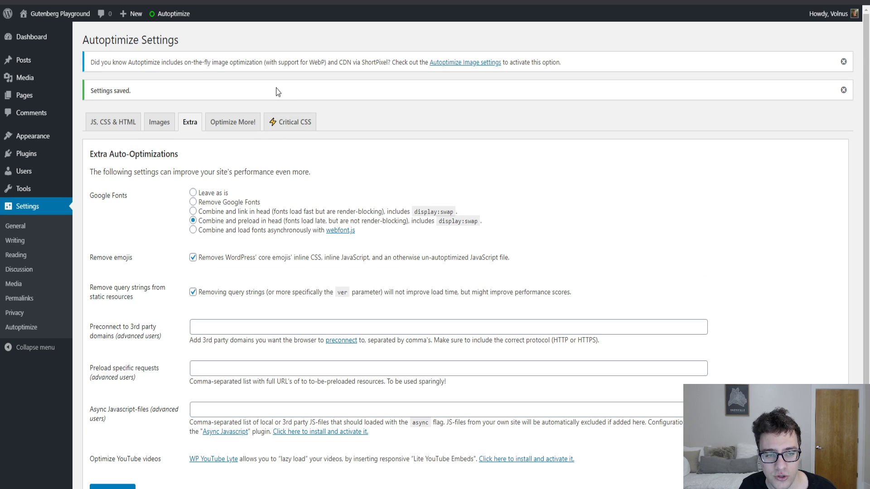
# Review the Optimize More! power-ups such as ShortPixel and WP Rocket, then view Critical CSS.
pyautogui.click(233, 132)
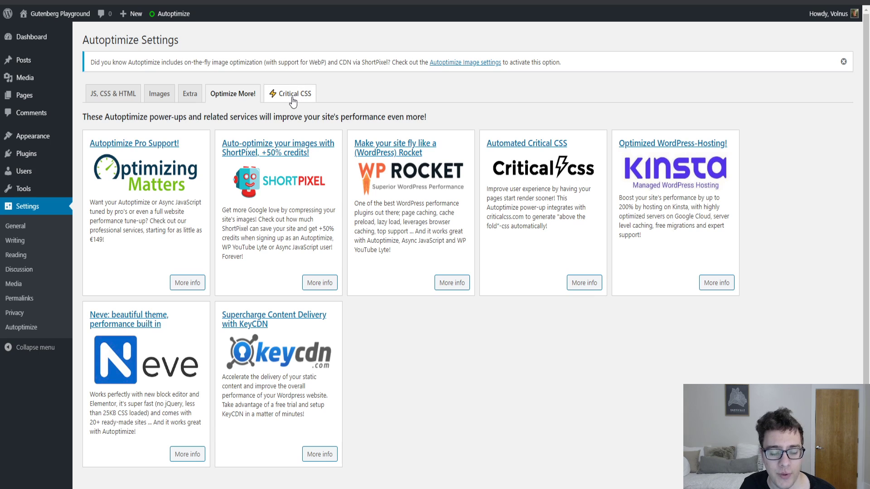
pyautogui.click(292, 99)
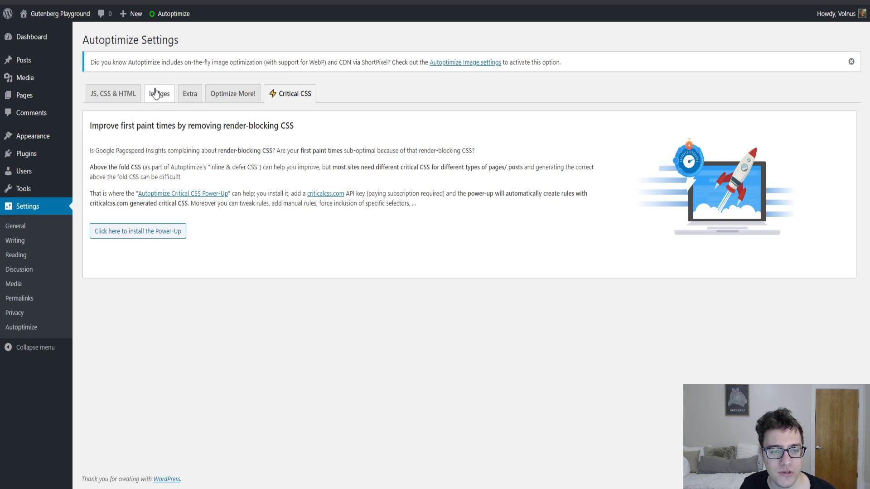